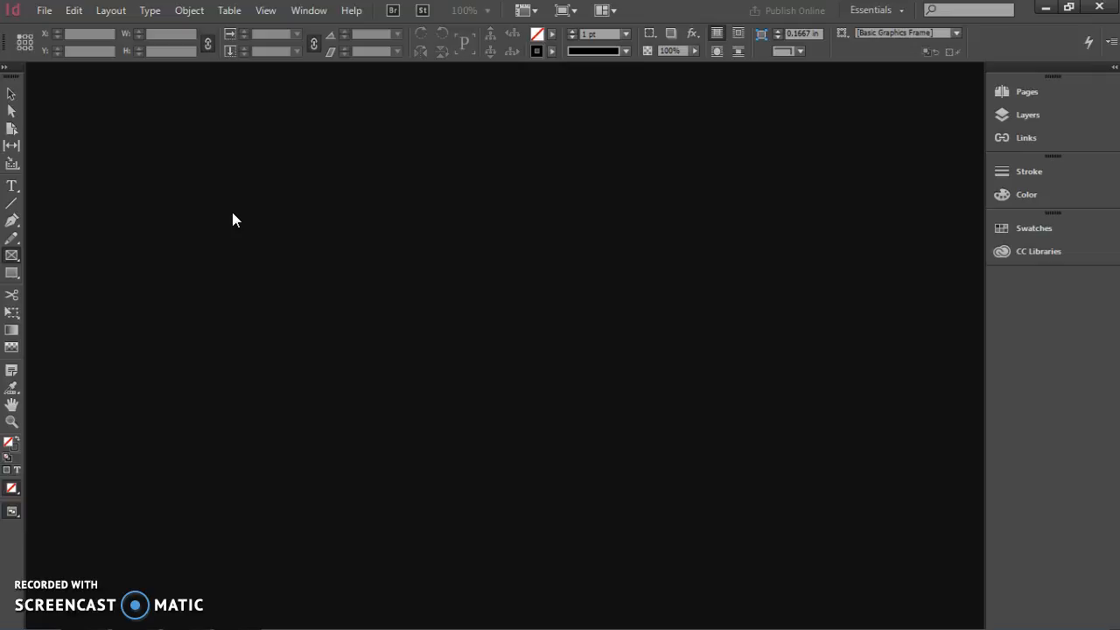
# Check that the horizontal and vertical ruler units are set to inches in the Units & Increments preferences
pyautogui.click(74, 11)
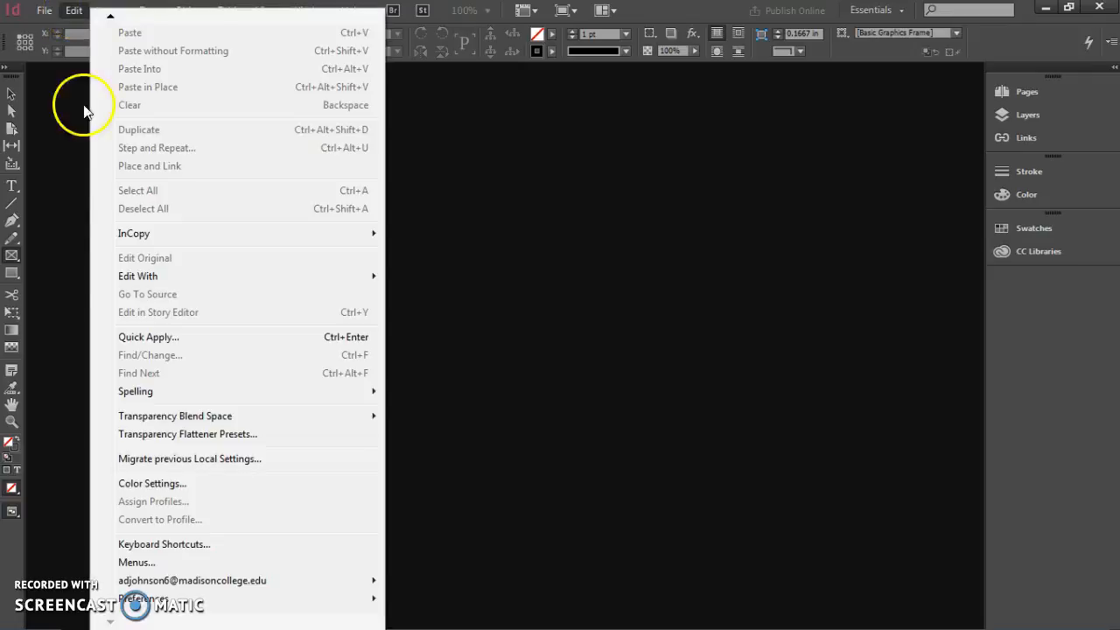
pyautogui.moveTo(172, 604)
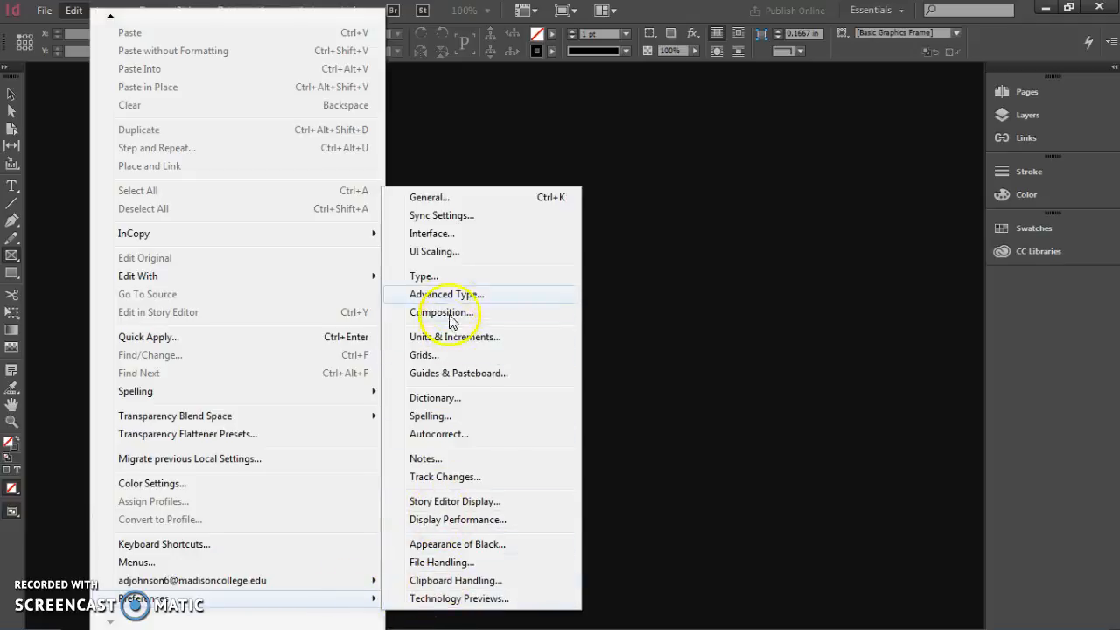
pyautogui.click(431, 199)
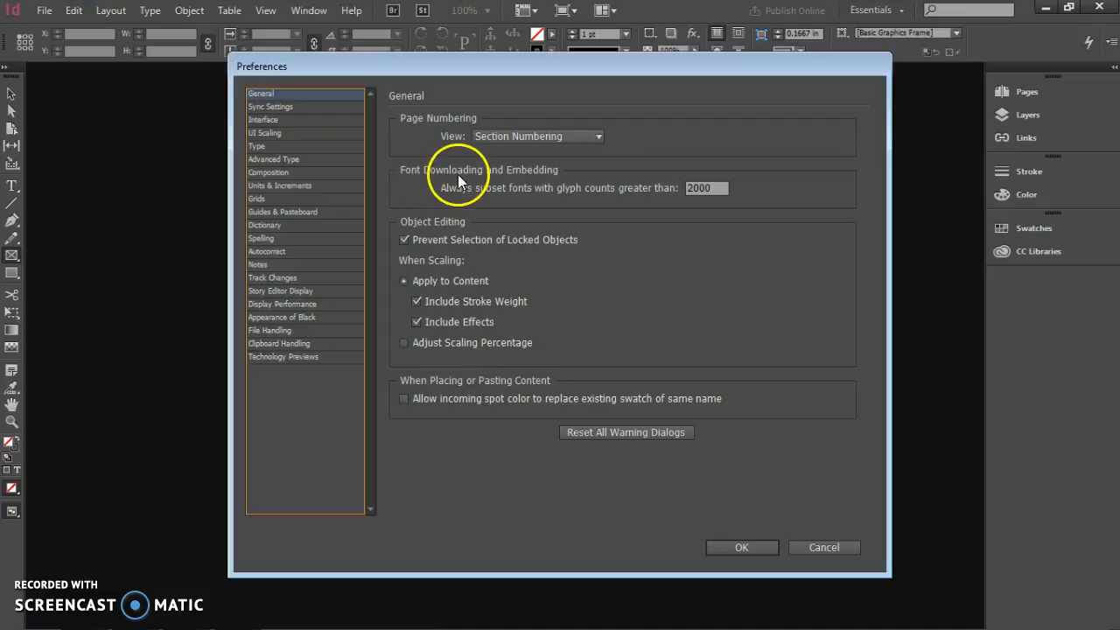
pyautogui.click(280, 185)
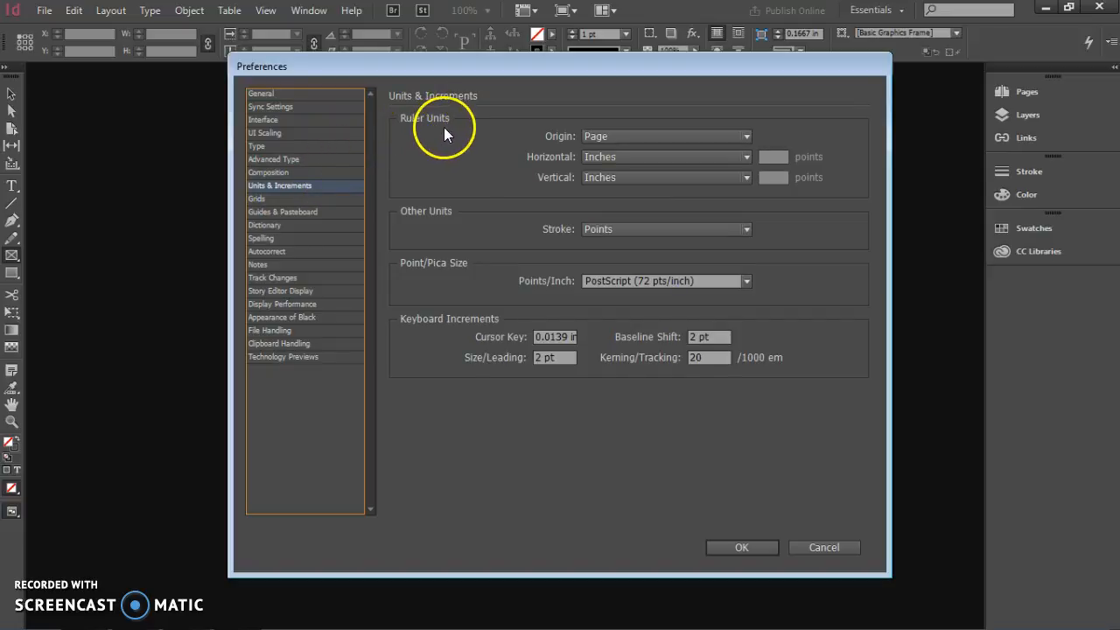
pyautogui.click(628, 157)
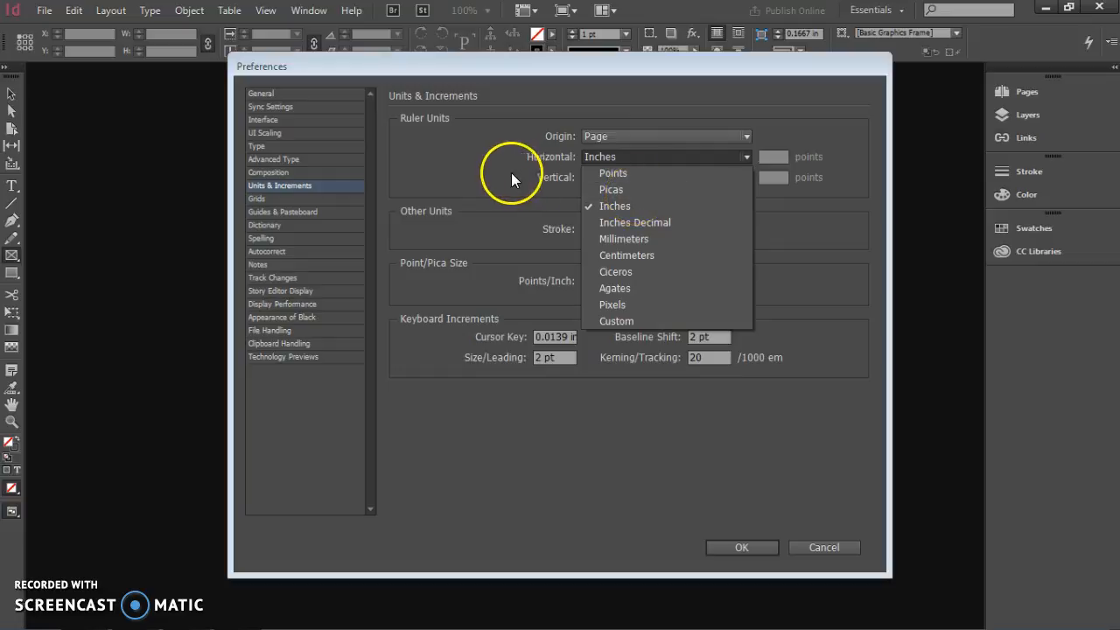
pyautogui.click(608, 154)
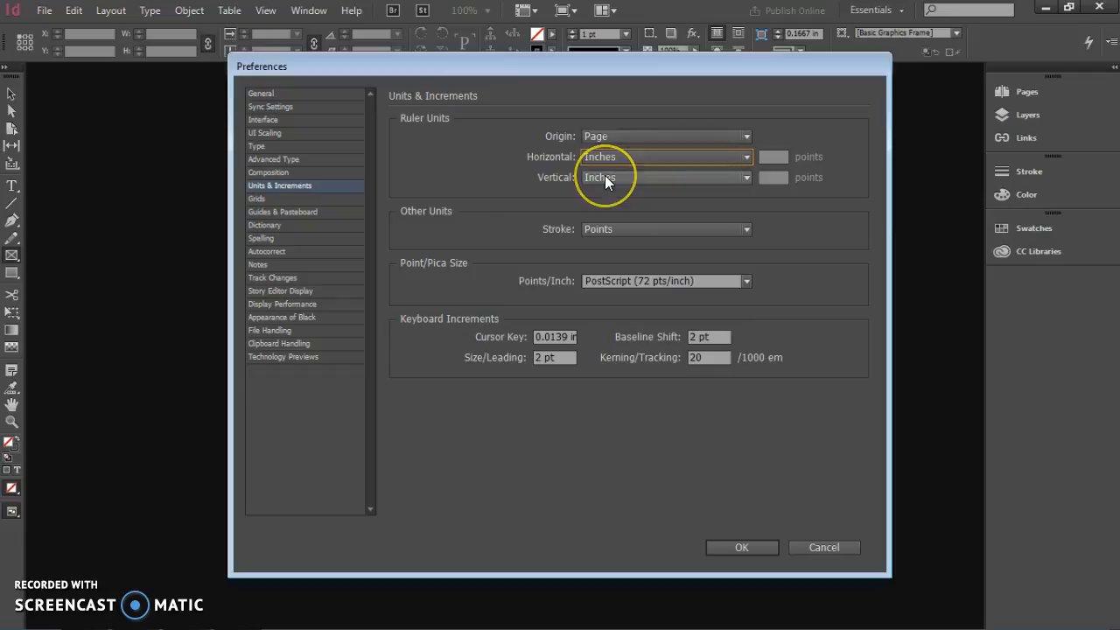
pyautogui.click(735, 547)
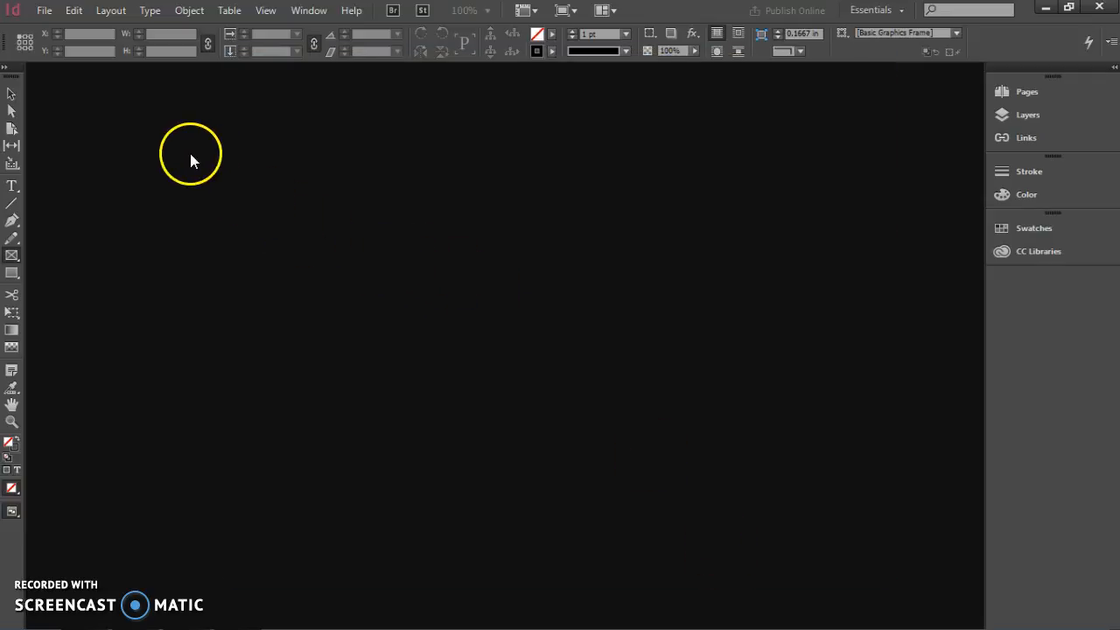
# Start setting up a new print document
pyautogui.click(44, 12)
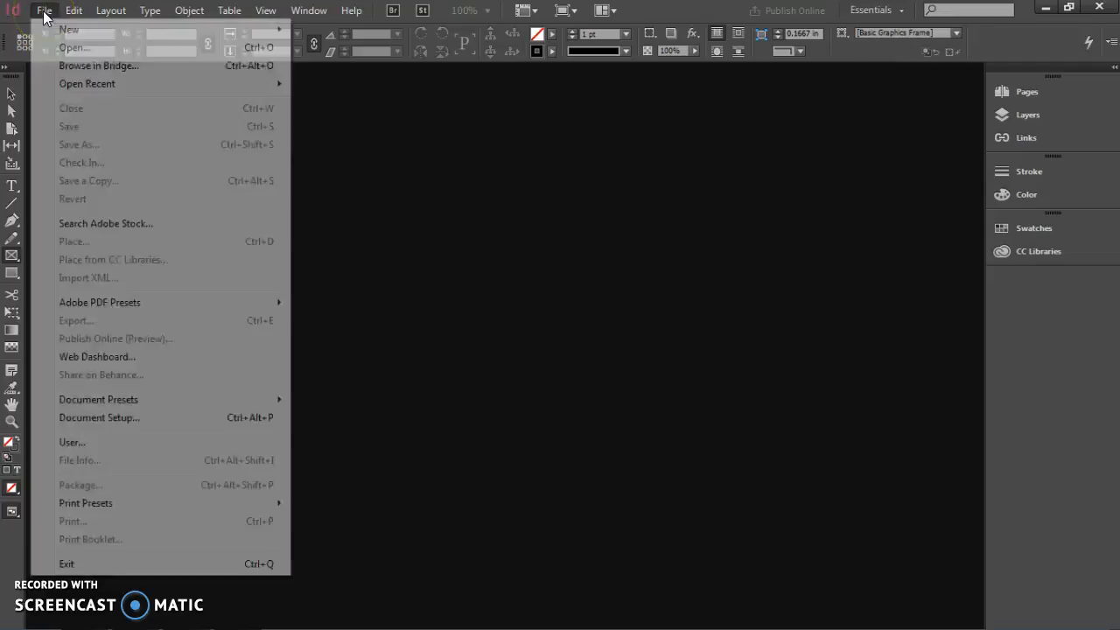
pyautogui.moveTo(117, 29)
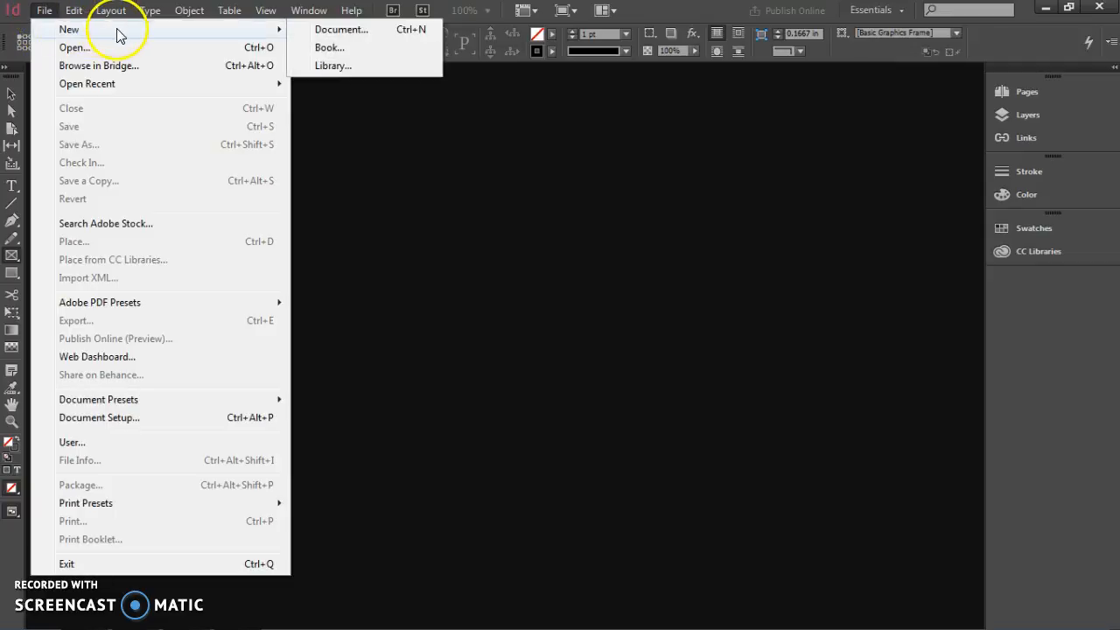
pyautogui.click(329, 31)
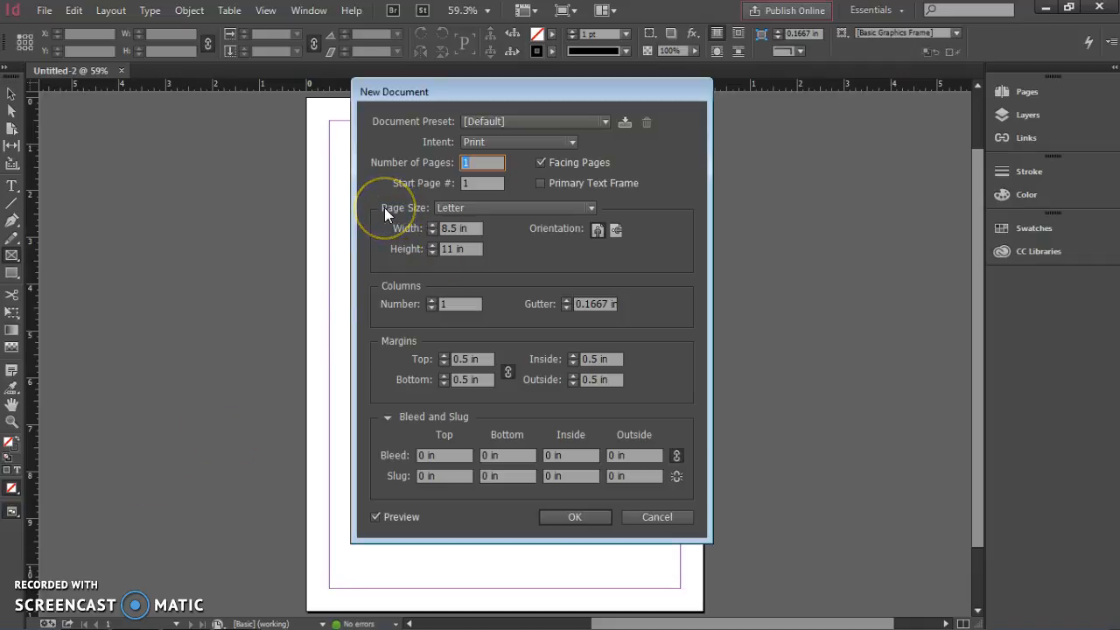
pyautogui.click(456, 249)
# Switch to Photoshop to examine convention_postcard.jpg against the rulers, moving the toolbox off the vertical ruler, and return to InDesign
pyautogui.hotkey('alt', 'Tab')
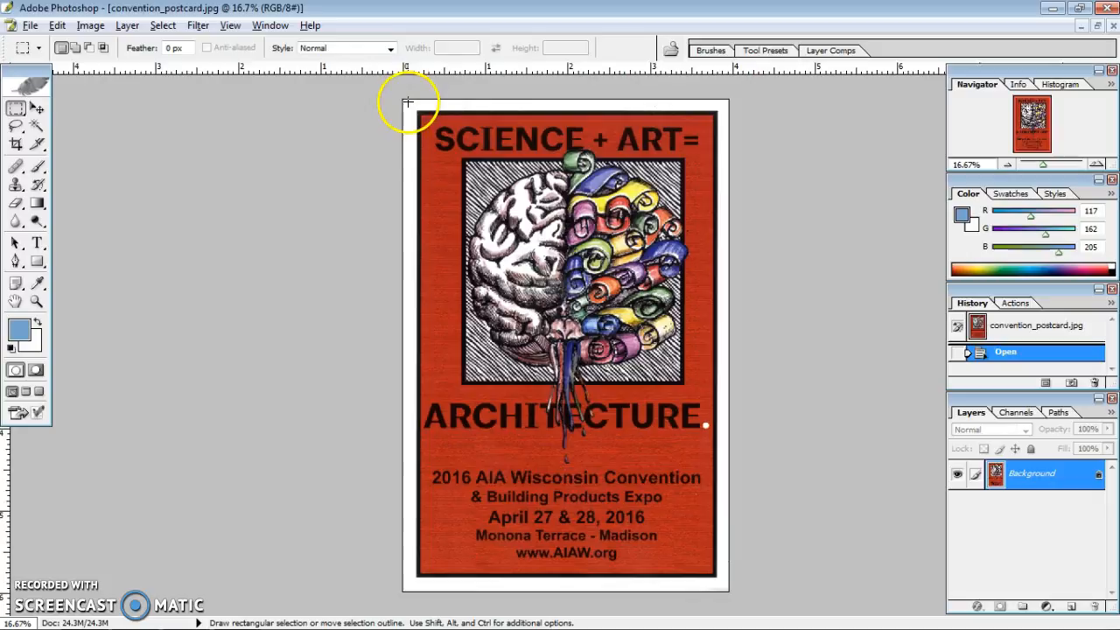
pyautogui.moveTo(22, 82); pyautogui.dragTo(79, 123)
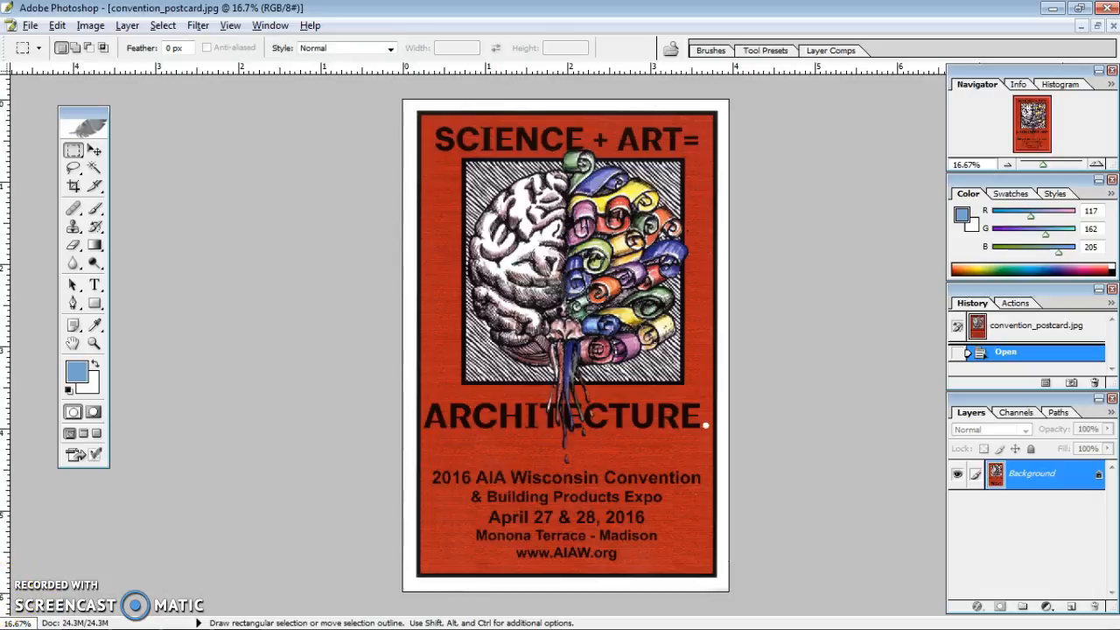
pyautogui.hotkey('alt', 'Tab')
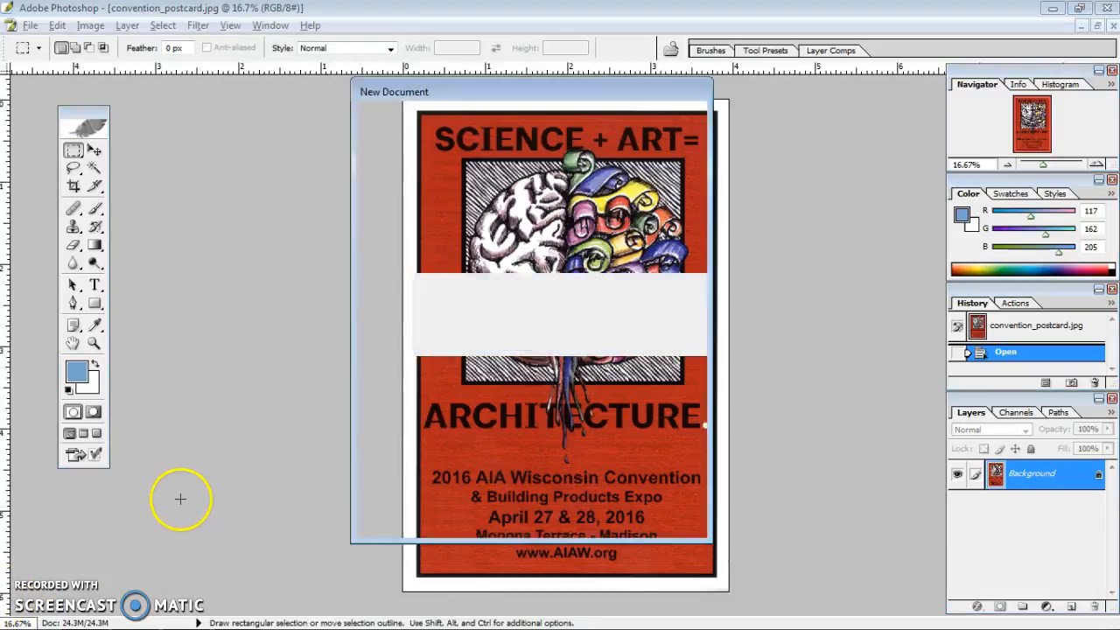
# Create the new document with a custom page size 4 in wide and 6 in high
pyautogui.click(491, 207)
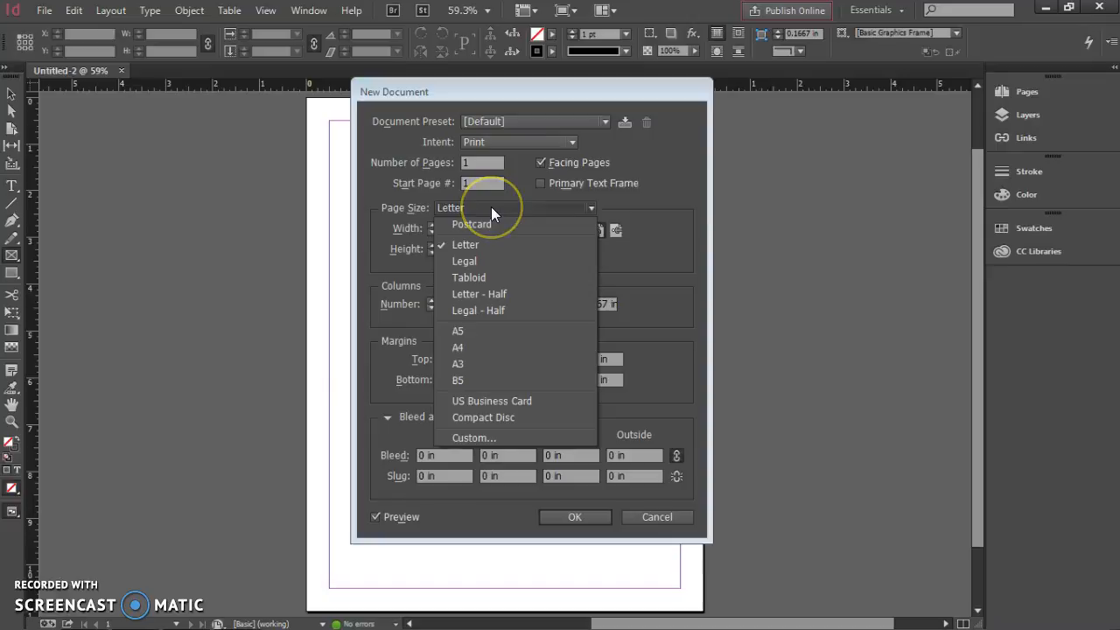
pyautogui.click(506, 437)
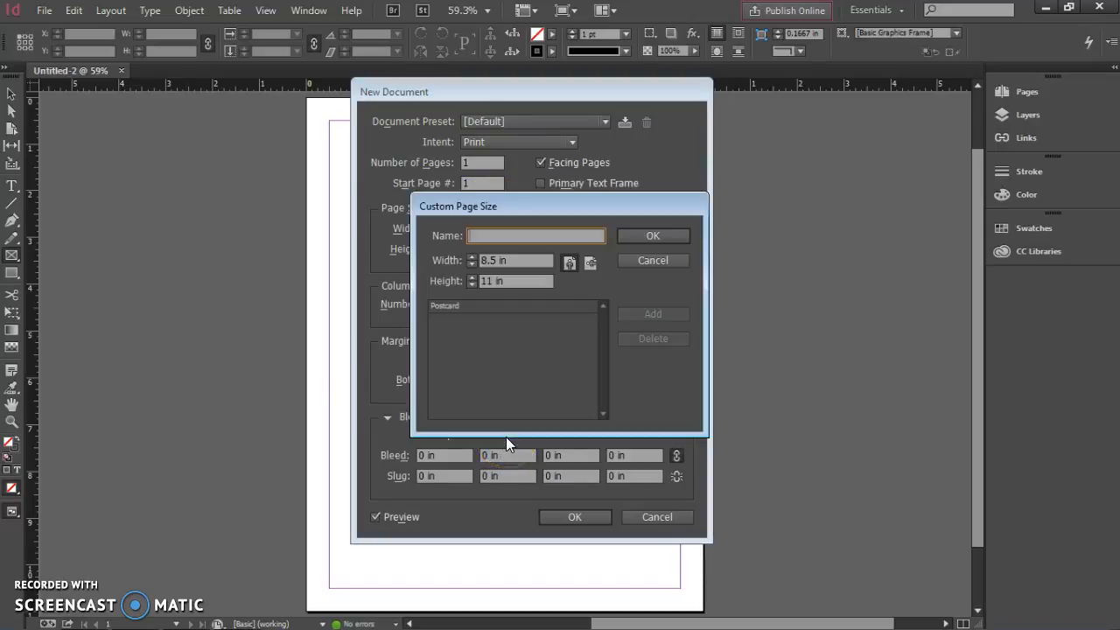
pyautogui.moveTo(515, 255); pyautogui.dragTo(464, 272)
pyautogui.write('4')
pyautogui.click(512, 282)
pyautogui.moveTo(512, 282); pyautogui.dragTo(445, 301)
pyautogui.write('6')
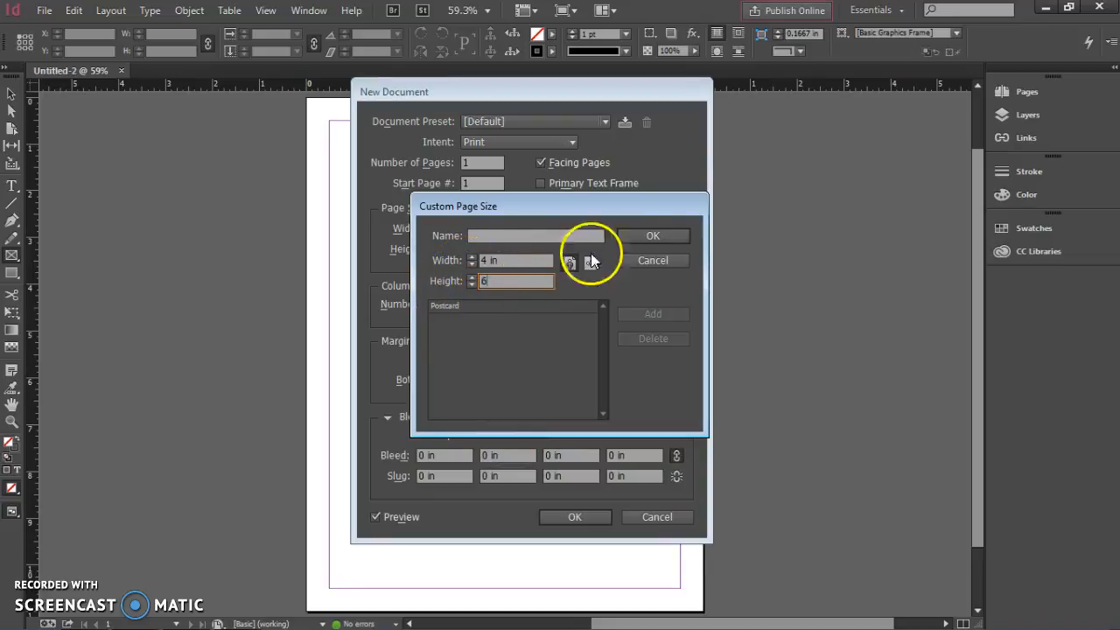
pyautogui.click(642, 239)
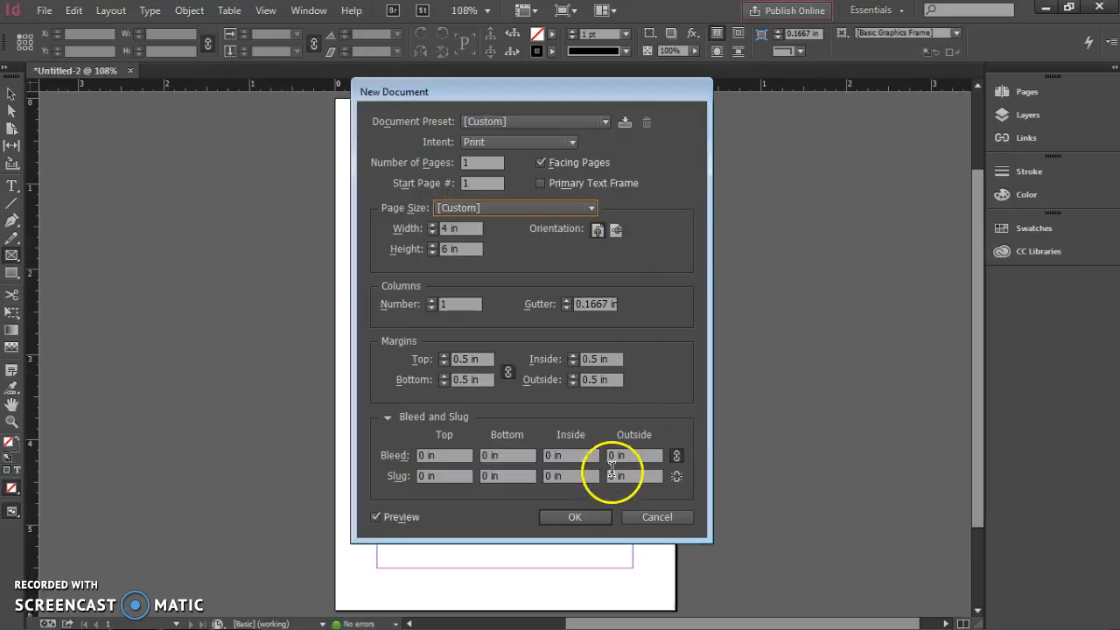
pyautogui.click(567, 516)
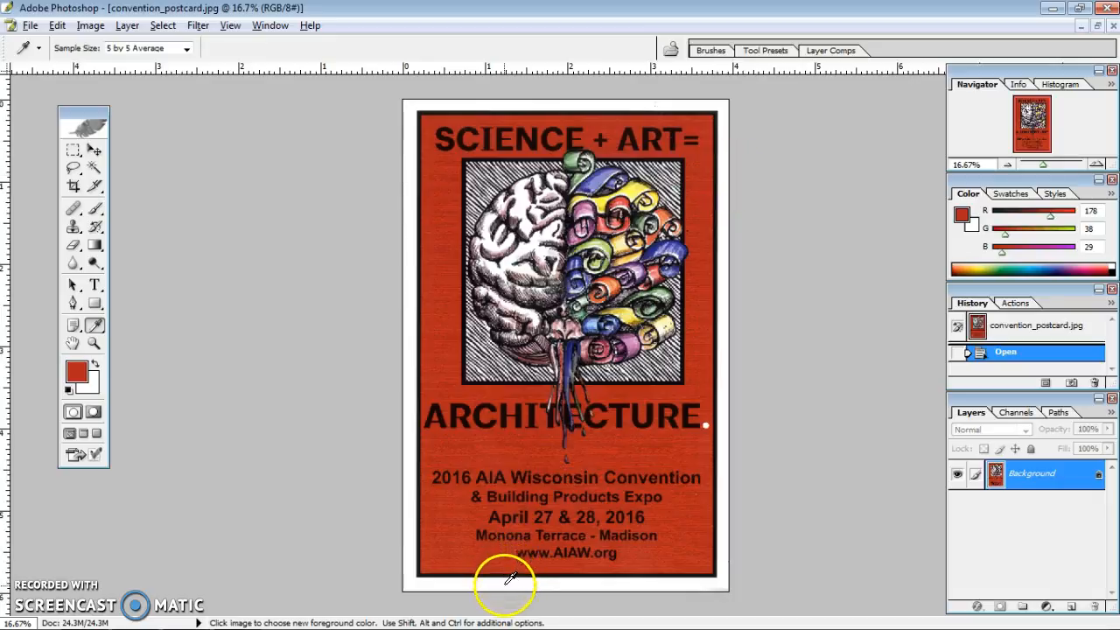
pyautogui.hotkey('alt', 'Tab')
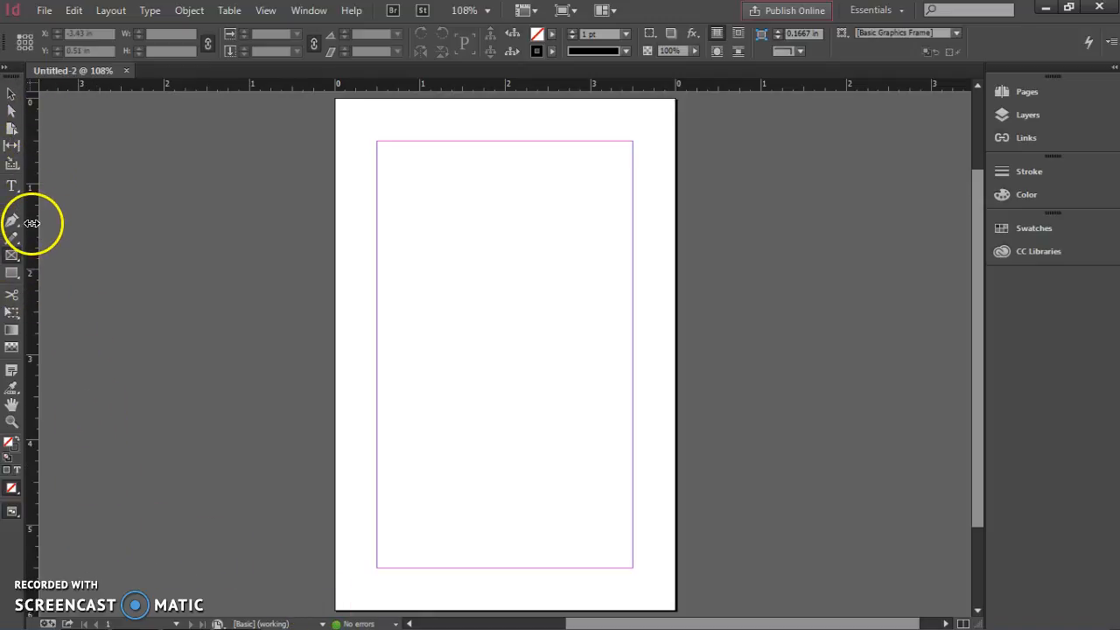
pyautogui.moveTo(32, 223); pyautogui.dragTo(354, 144)
pyautogui.moveTo(360, 95); pyautogui.dragTo(356, 124)
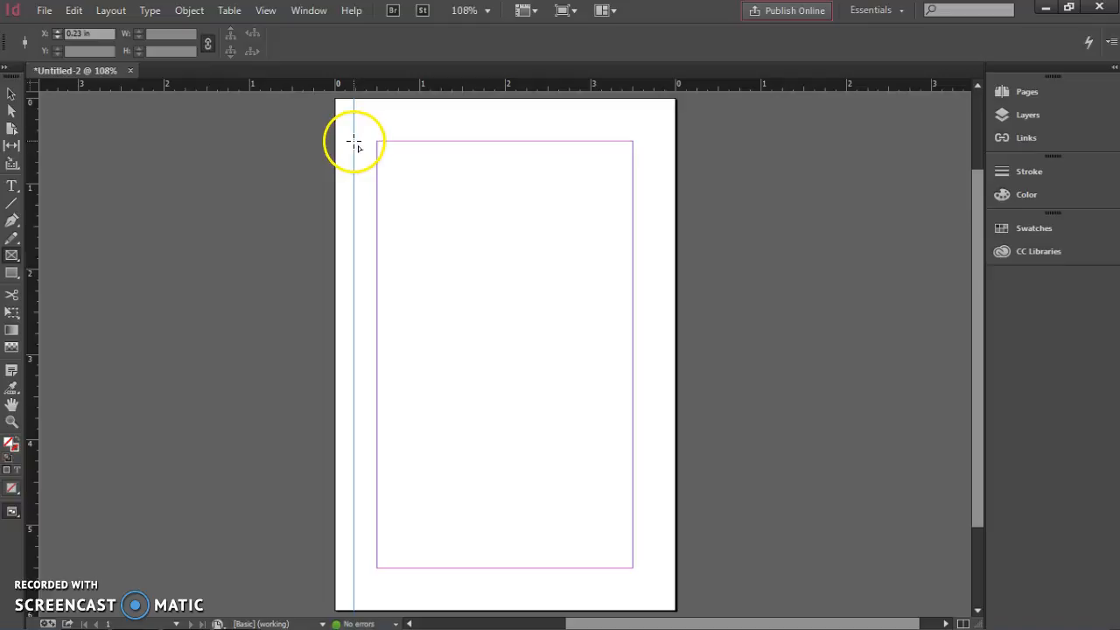
pyautogui.moveTo(353, 141); pyautogui.dragTo(347, 142)
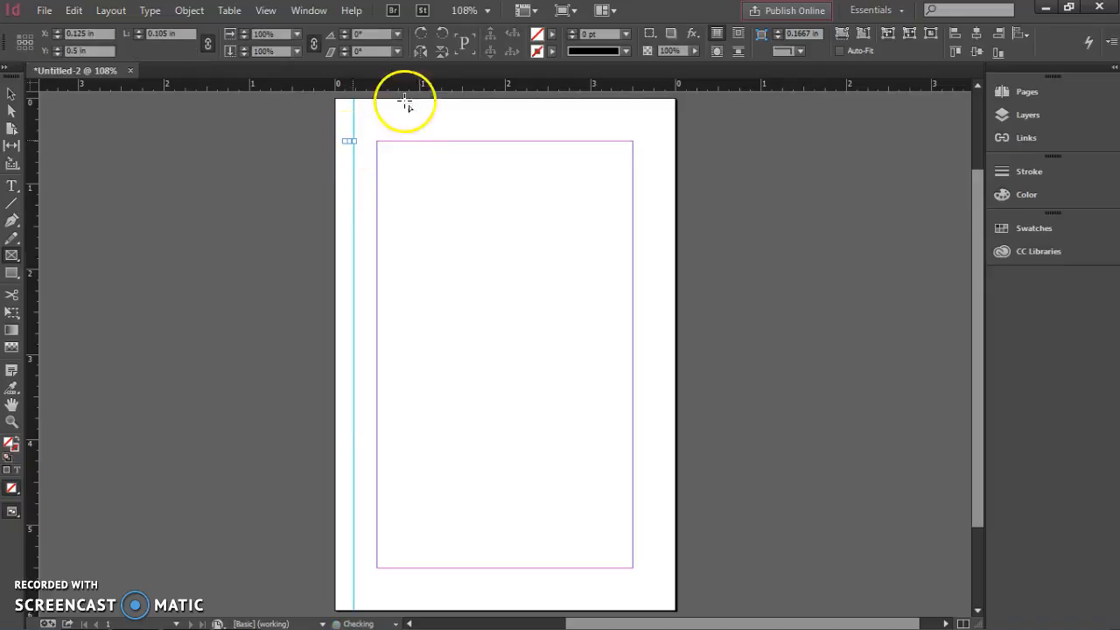
pyautogui.hotkey('ctrl', 'z')
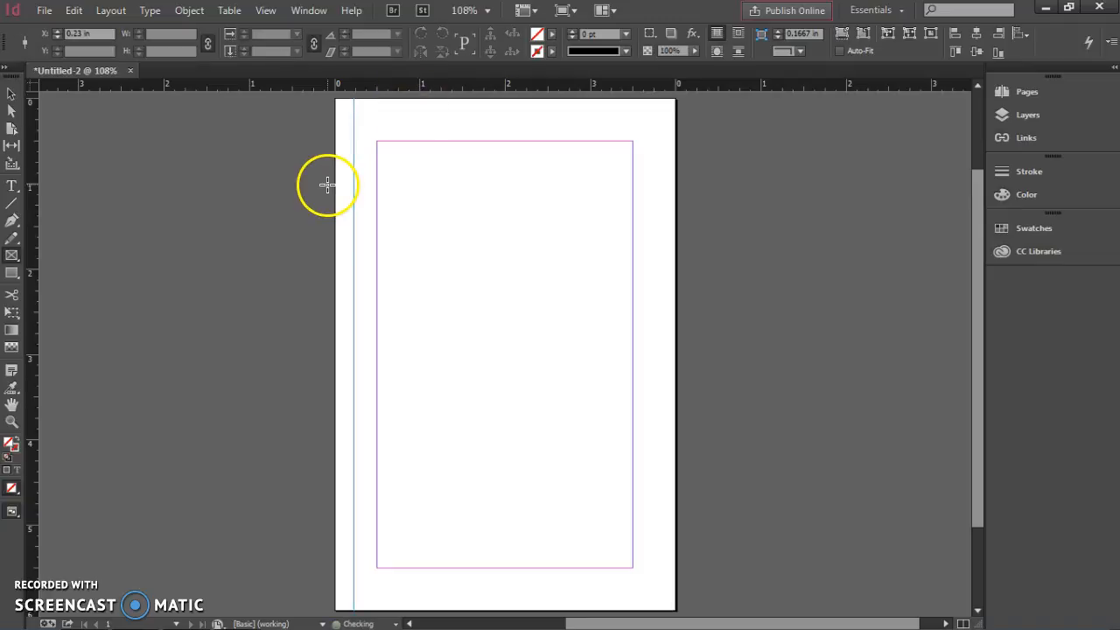
pyautogui.hotkey('ctrl', 'z')
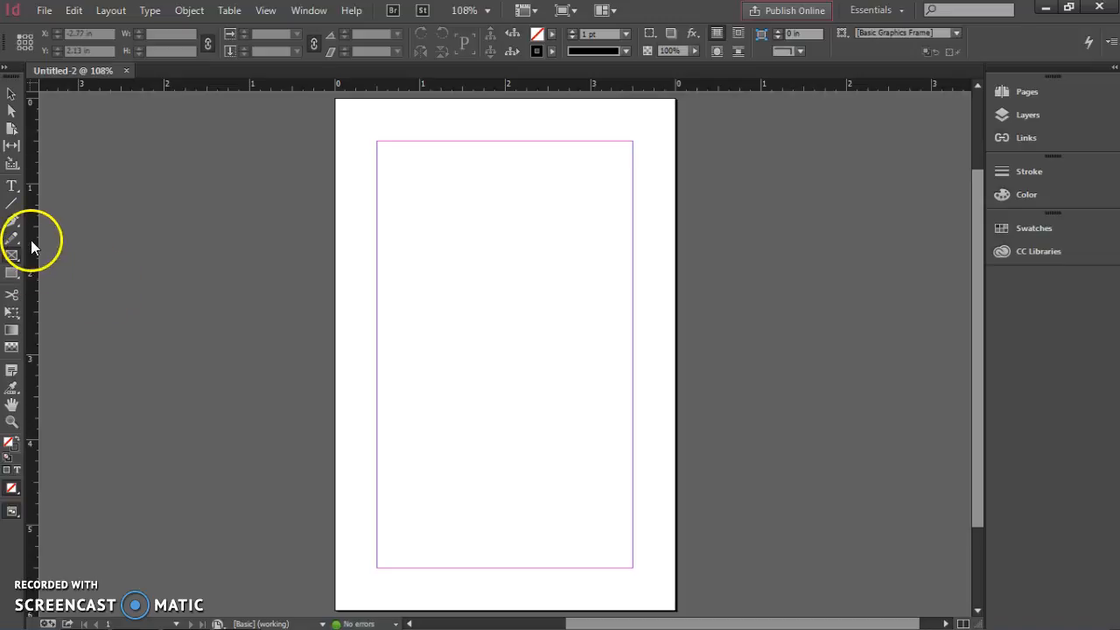
# Add vertical guides at 0.125 in and about 3.86 in, plus horizontal guides near the page's top edge and at about 5.88 in
pyautogui.moveTo(40, 239); pyautogui.dragTo(346, 251)
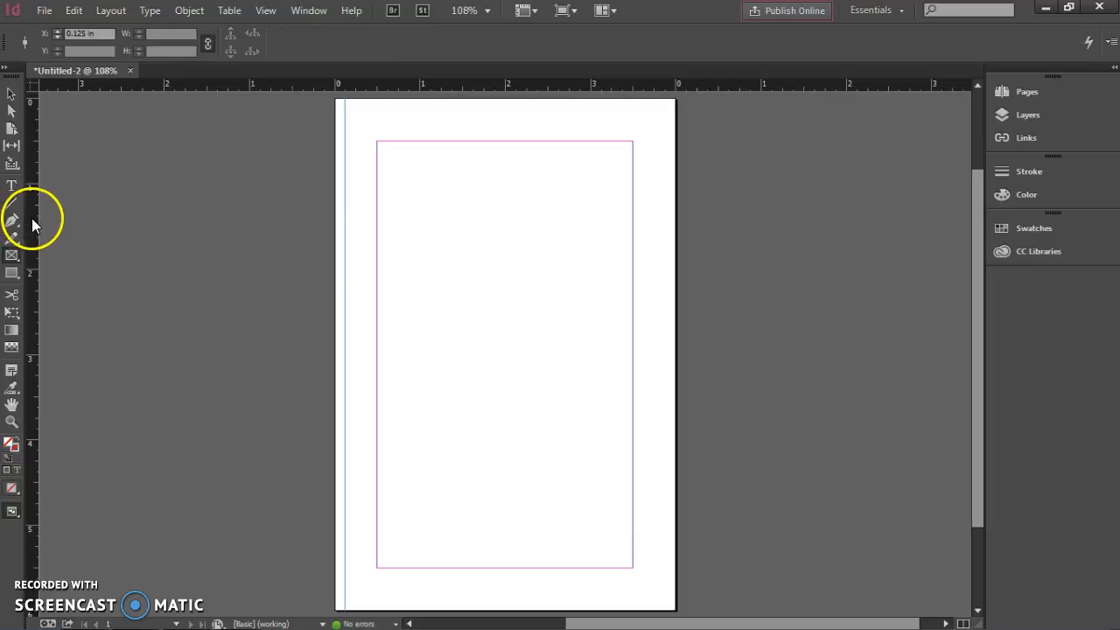
pyautogui.moveTo(37, 219); pyautogui.dragTo(663, 237)
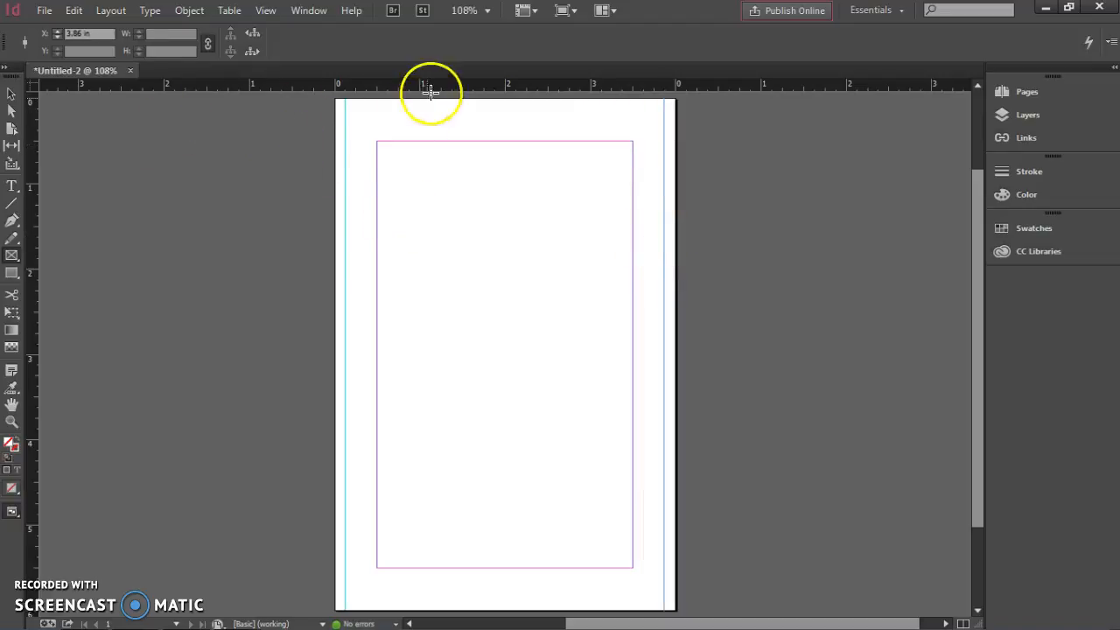
pyautogui.moveTo(440, 90); pyautogui.dragTo(415, 602)
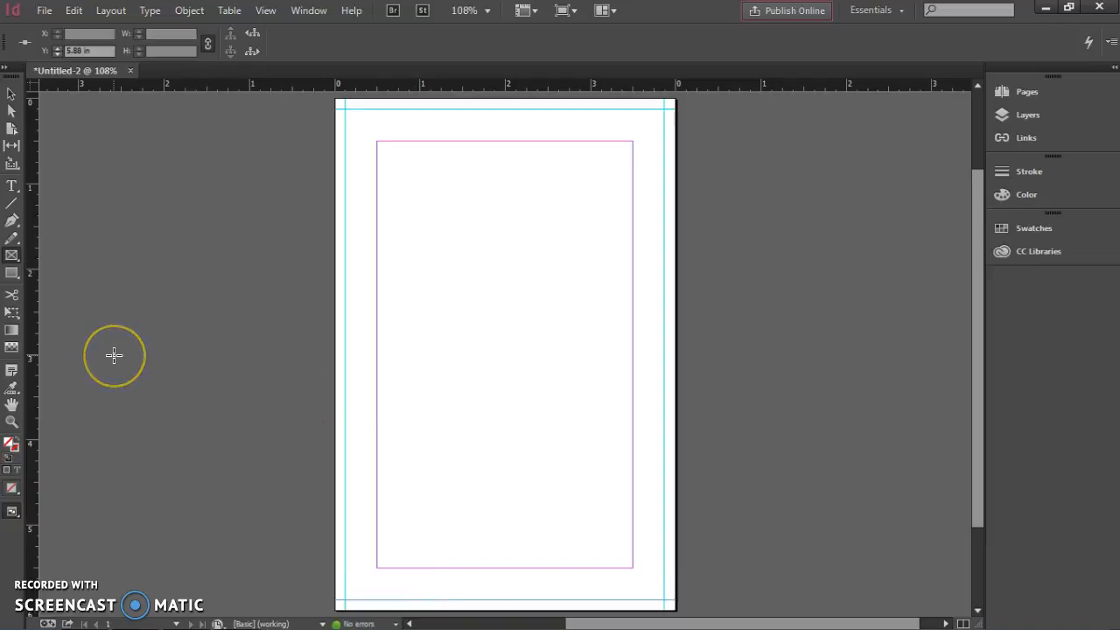
pyautogui.click(80, 237)
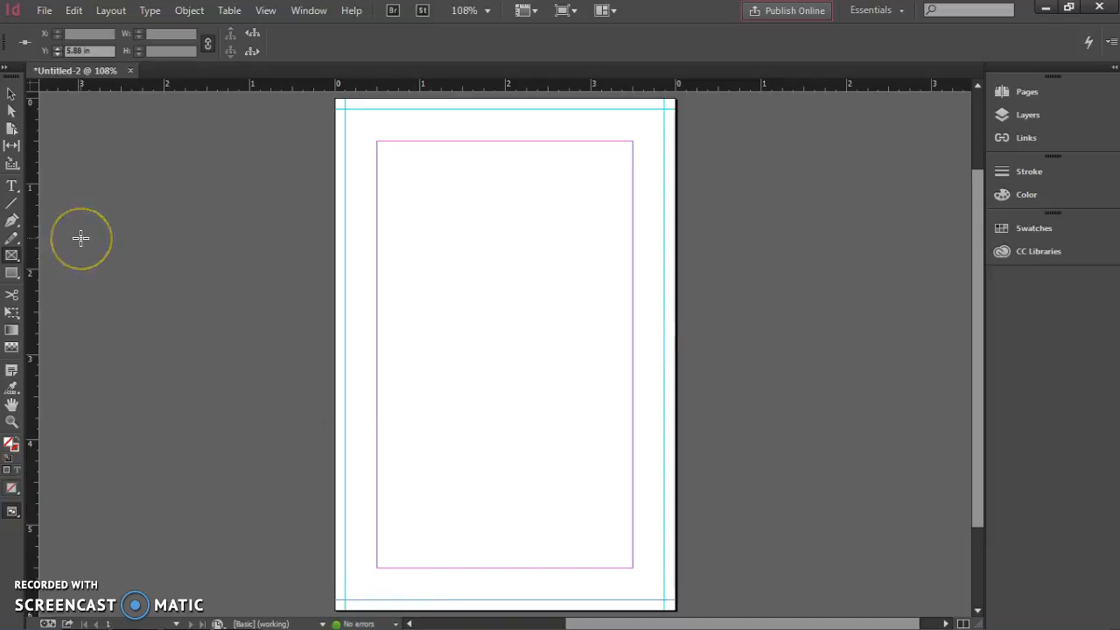
pyautogui.click(93, 213)
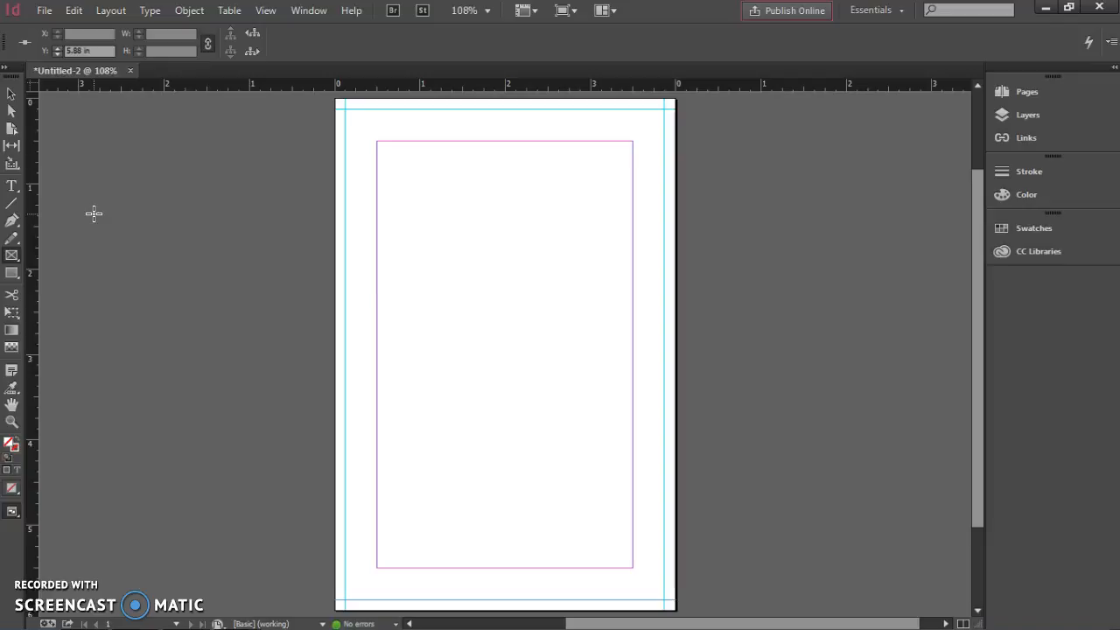
# Set the X position of the vertical guide near the page's right edge to 3.875 in
pyautogui.click(11, 95)
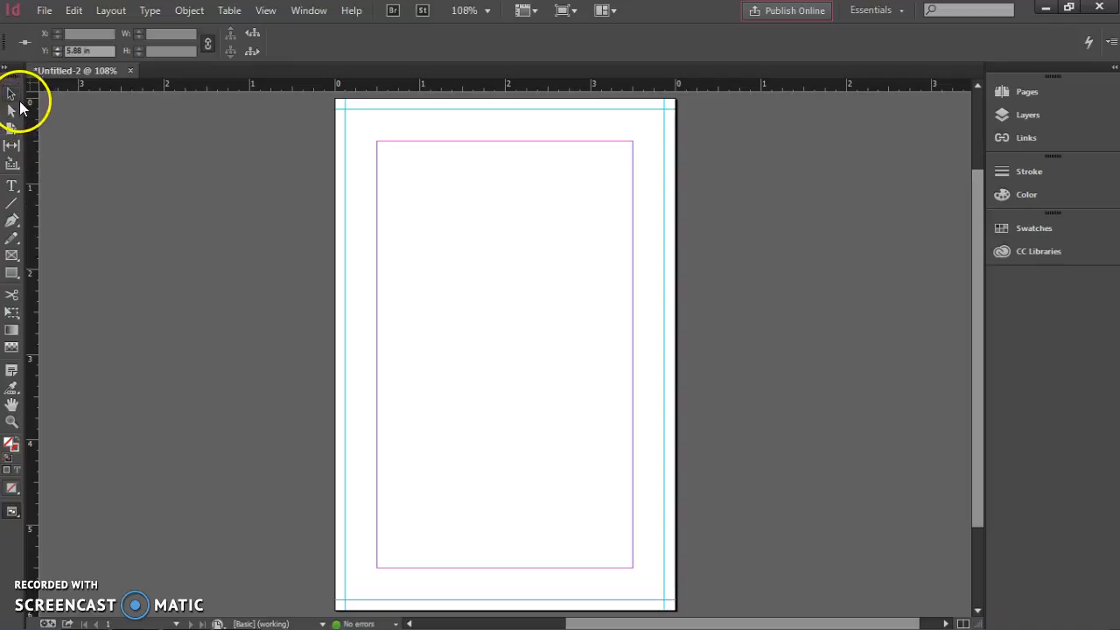
pyautogui.click(346, 233)
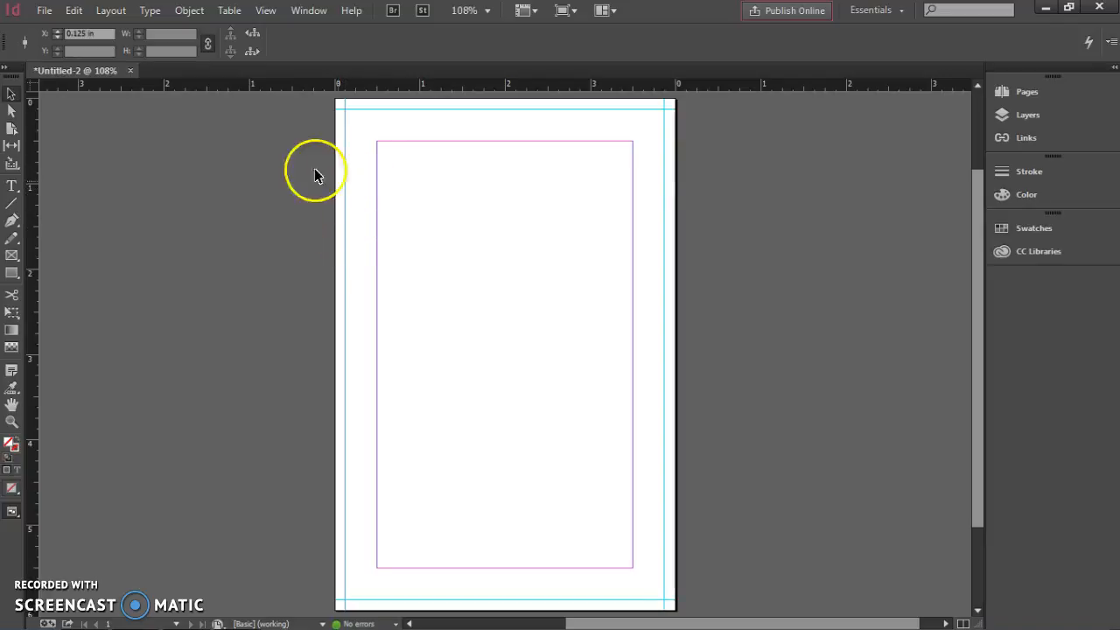
pyautogui.click(62, 38)
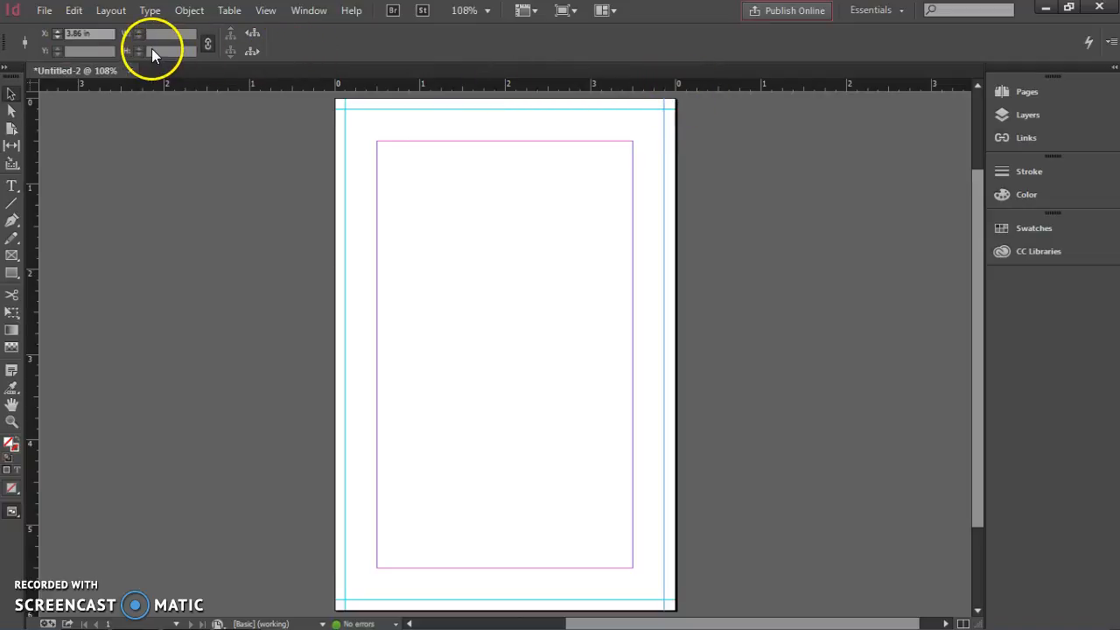
pyautogui.click(79, 38)
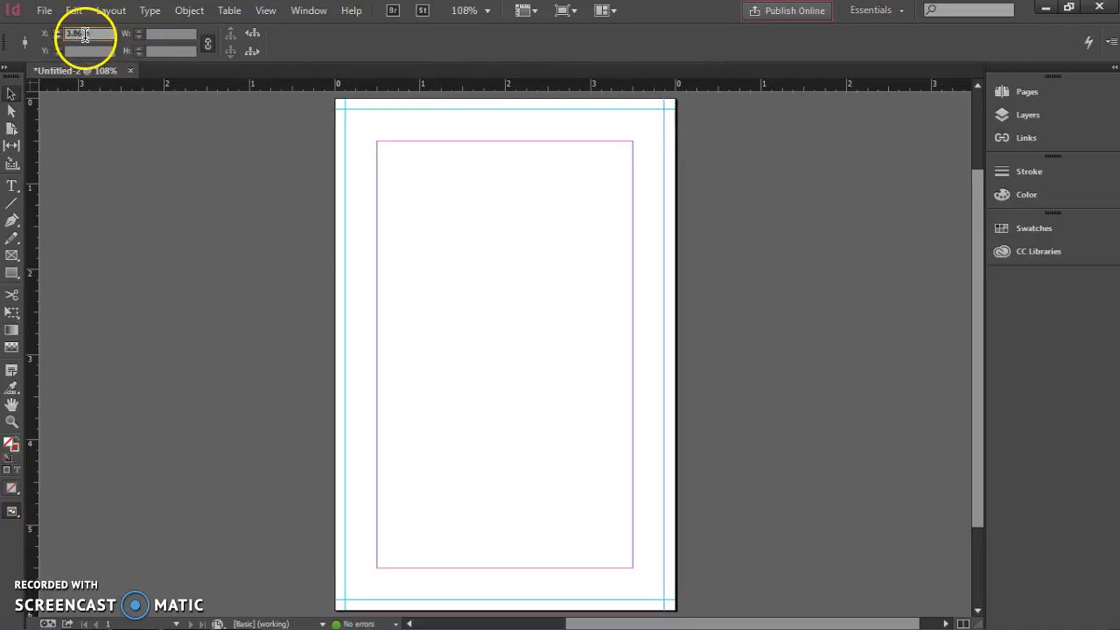
pyautogui.press('BackSpace')
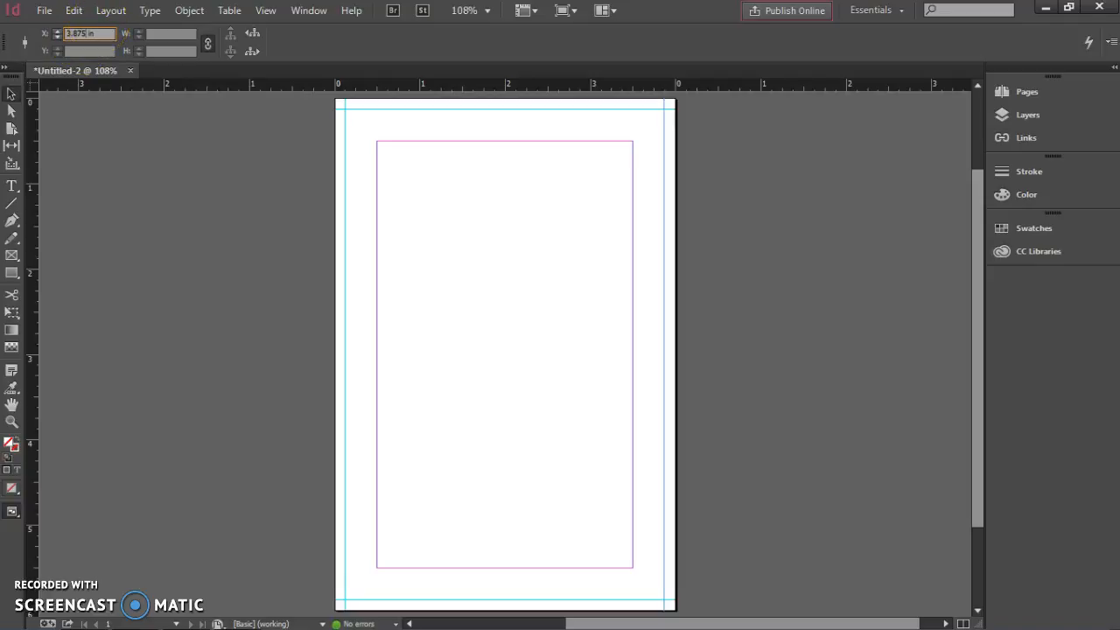
pyautogui.write('75')
pyautogui.press('Return')
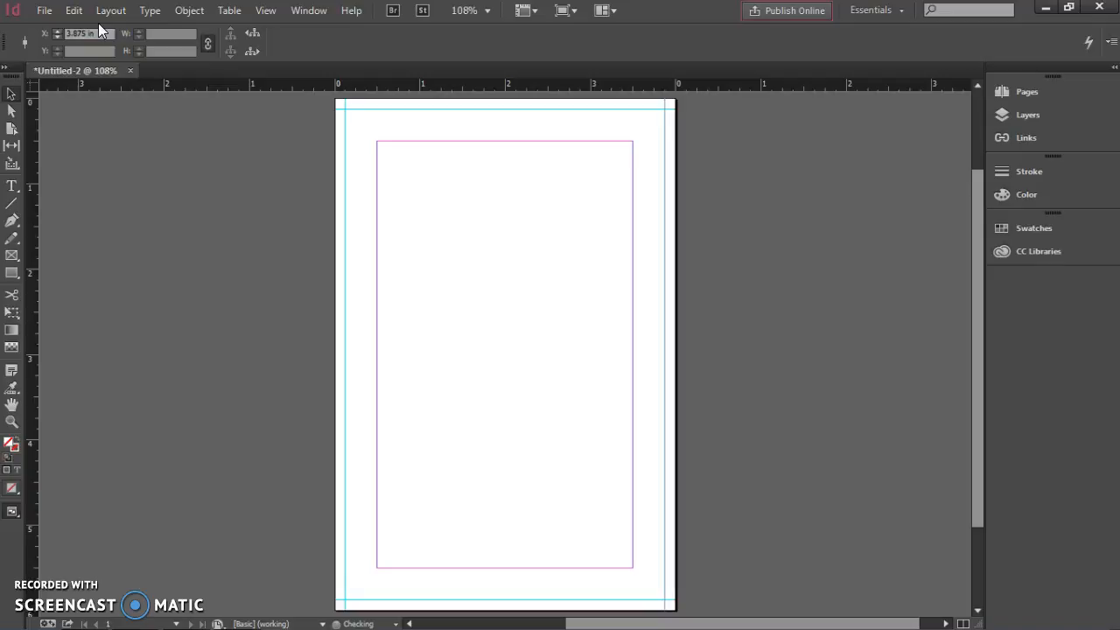
# Set the Y position of the horizontal guide near the page's bottom edge to 5.875 in
pyautogui.click(400, 109)
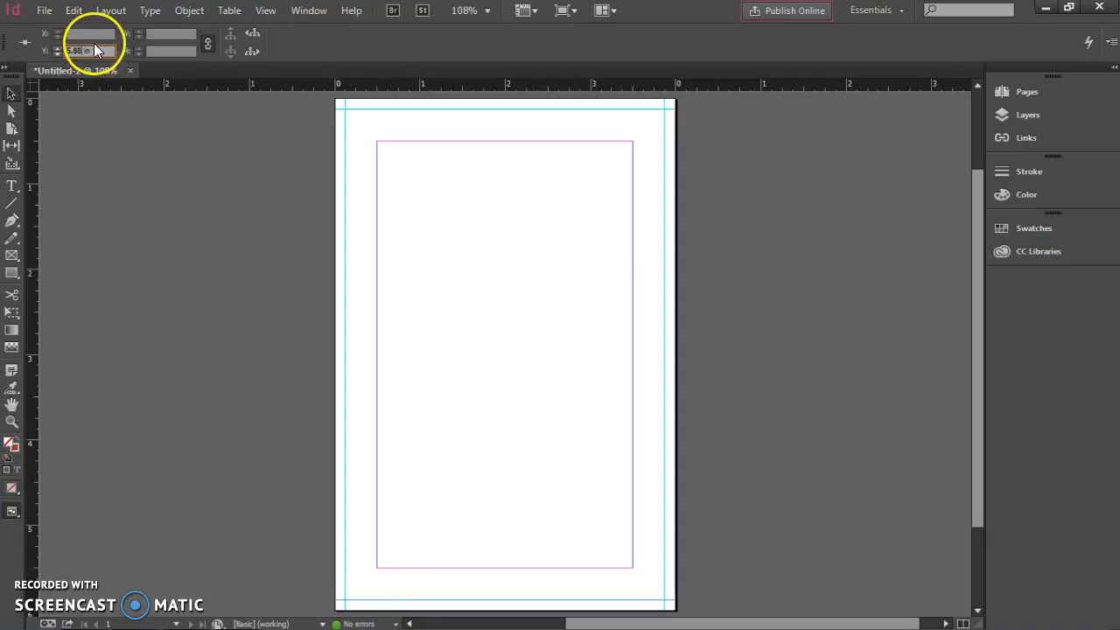
pyautogui.write('5.875')
pyautogui.click(91, 115)
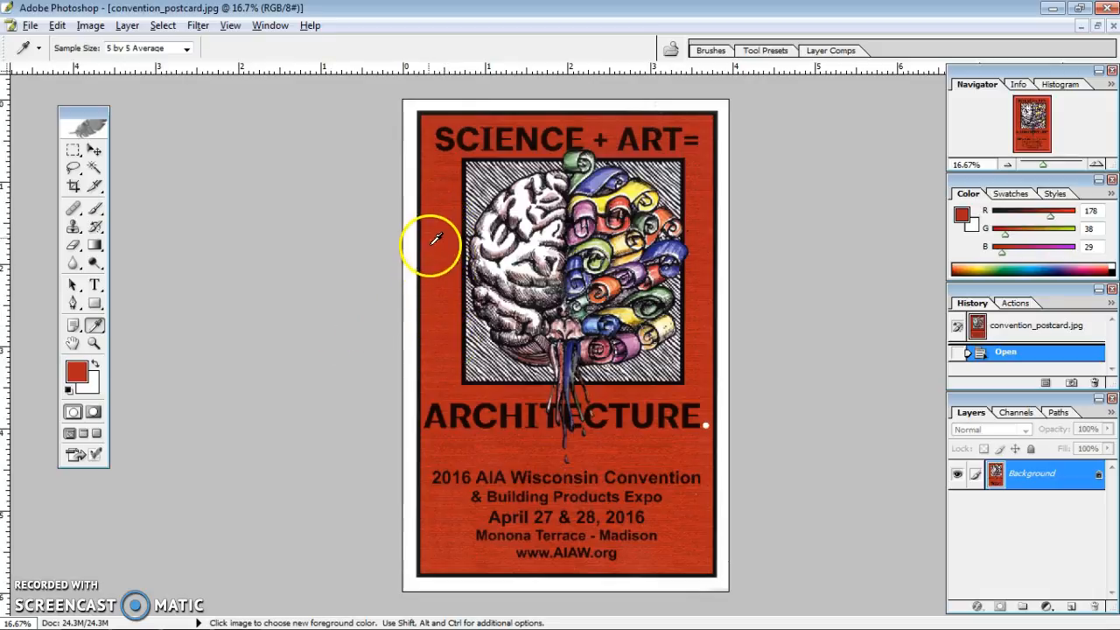
# Switch to Photoshop, sample the red background of convention_postcard.jpg with the Eyedropper, and check the foreground color's RGB values
pyautogui.click(442, 307)
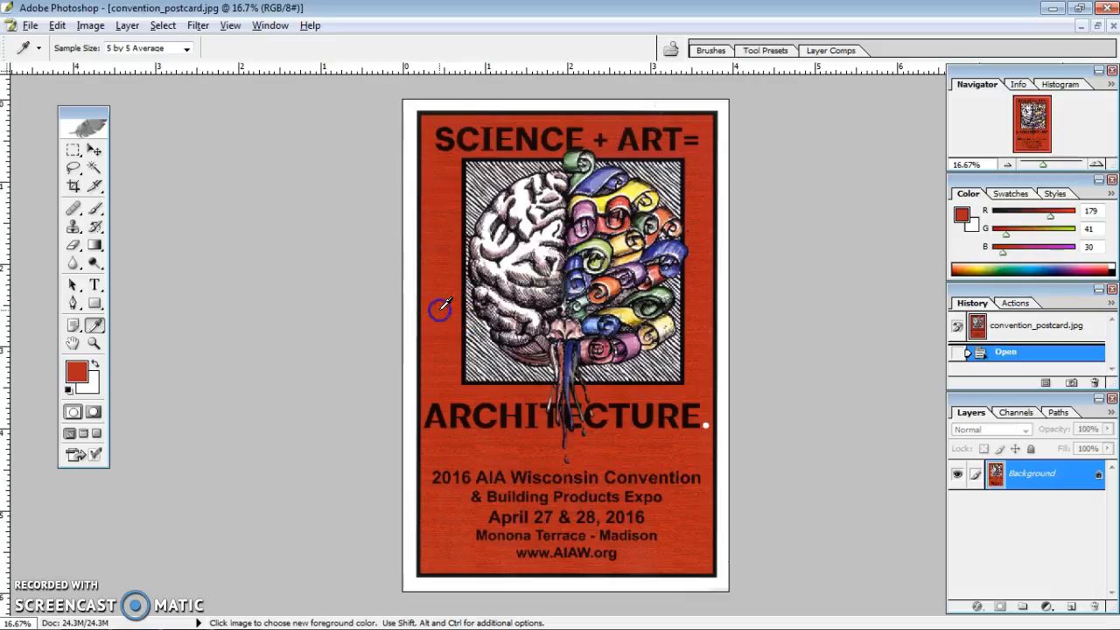
pyautogui.click(76, 374)
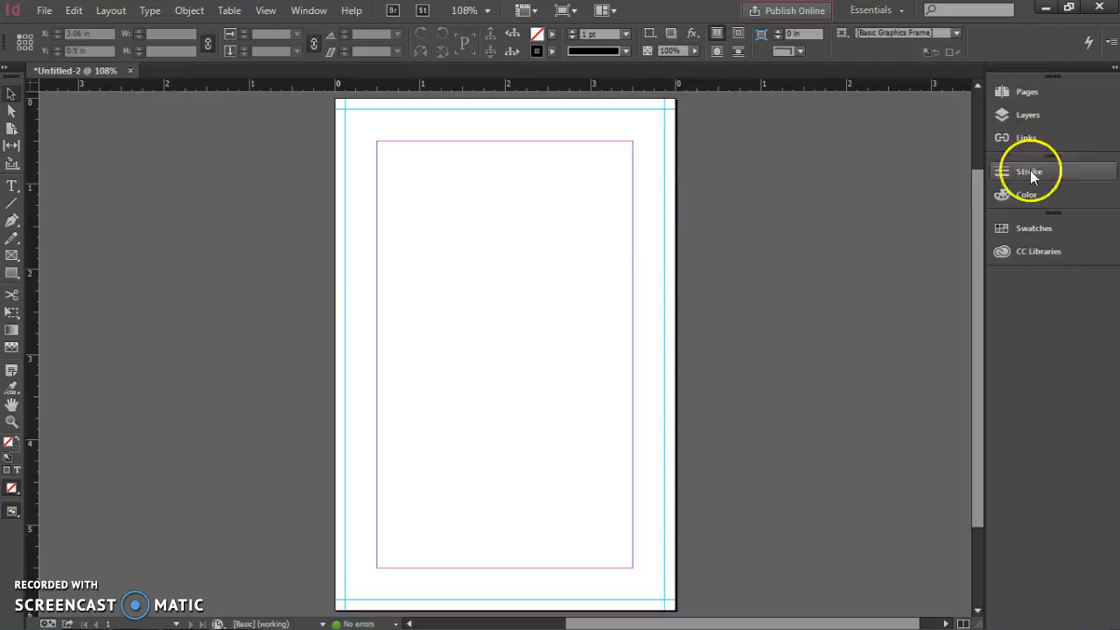
# Switch to InDesign and create a copy of the C=0 M=100 Y=0 K=0 swatch
pyautogui.click(1030, 227)
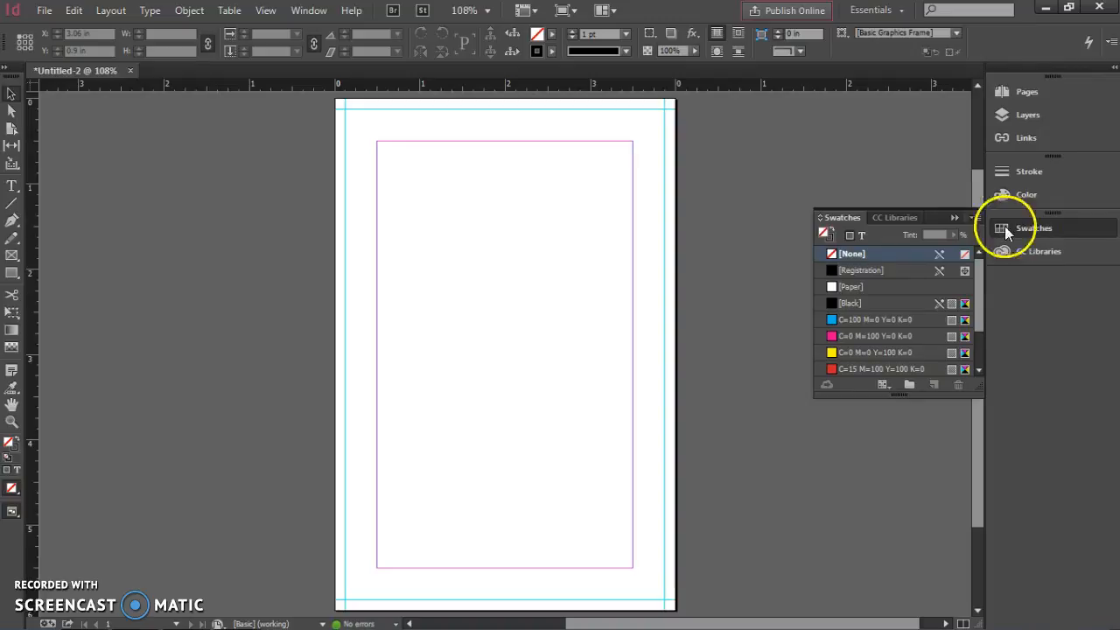
pyautogui.click(871, 269)
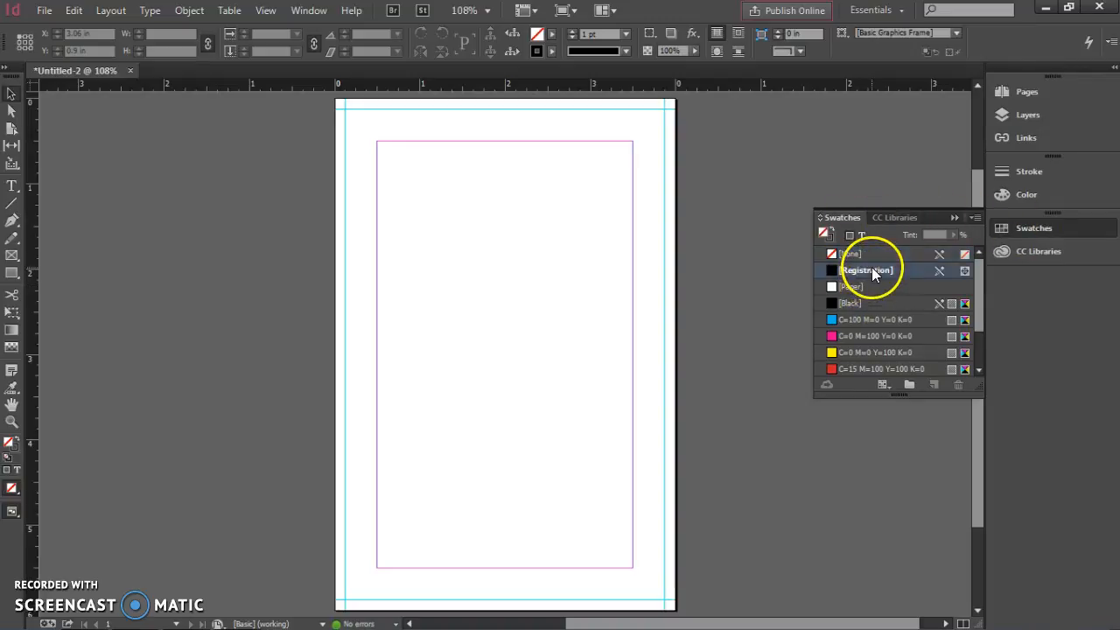
pyautogui.moveTo(979, 286); pyautogui.dragTo(981, 329)
pyautogui.click(908, 301)
pyautogui.click(868, 286)
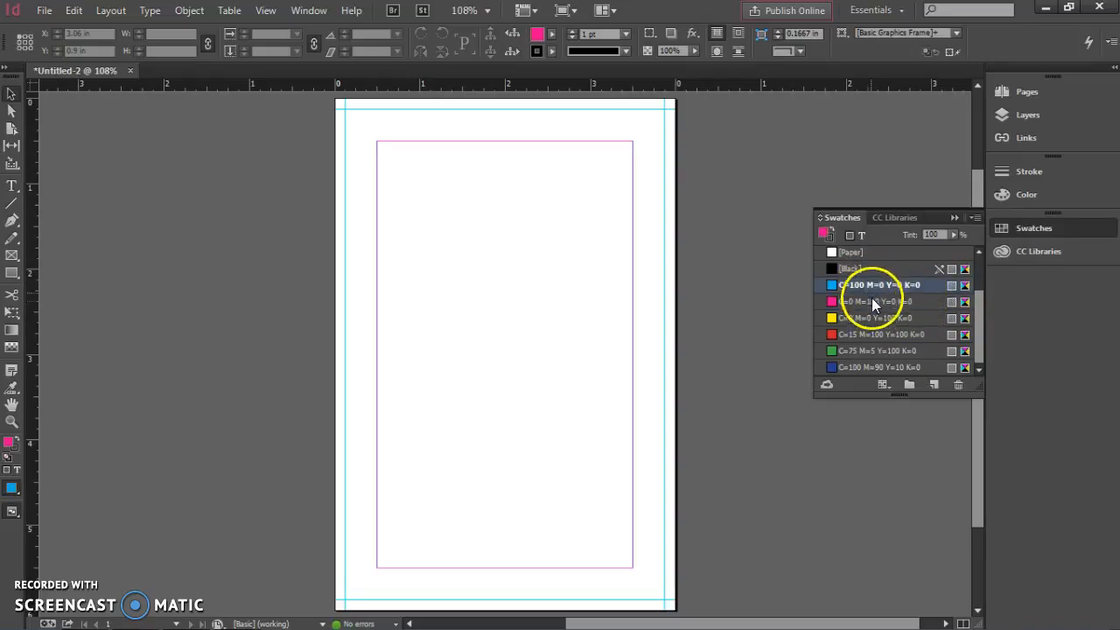
pyautogui.click(873, 302)
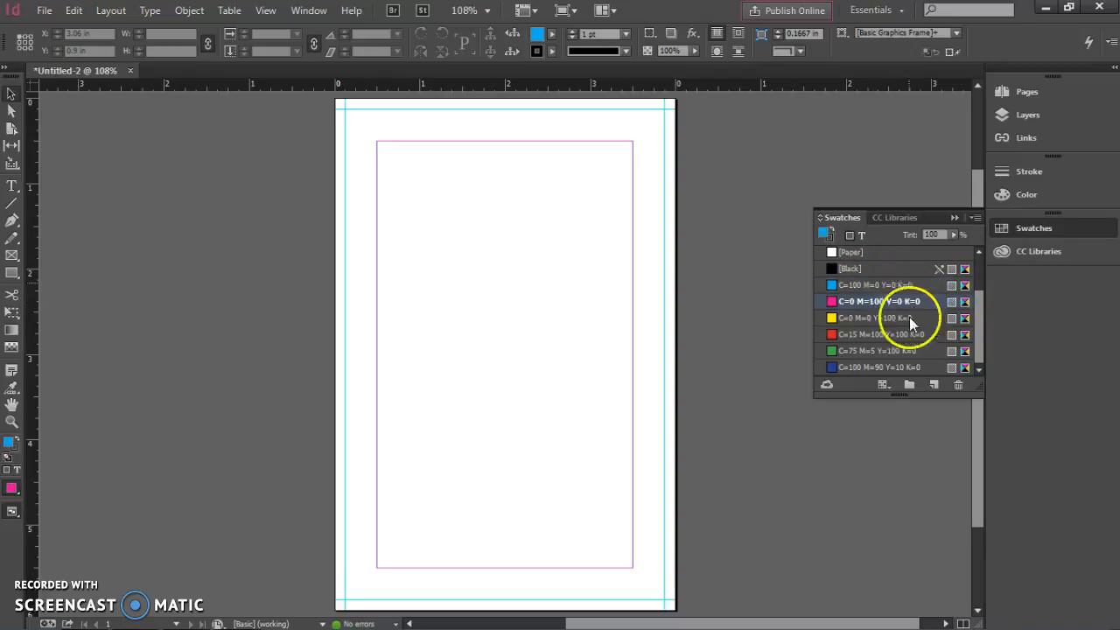
pyautogui.click(933, 386)
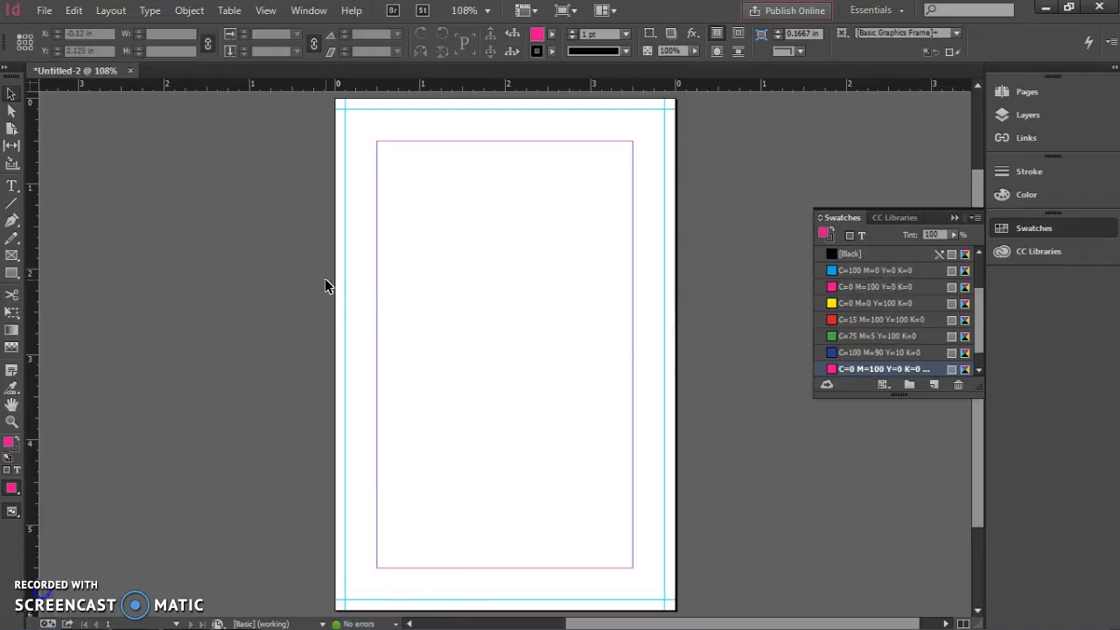
# Open the options of the copied magenta swatch and set its color mode to RGB
pyautogui.click(832, 369)
pyautogui.doubleClick(876, 368)
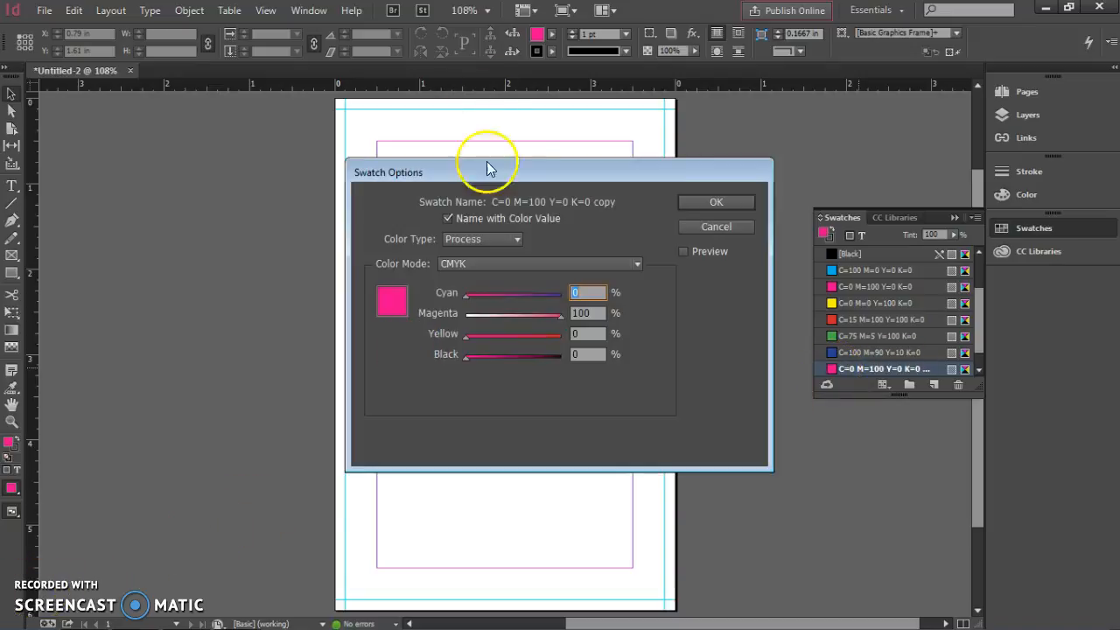
pyautogui.moveTo(488, 168); pyautogui.dragTo(434, 175)
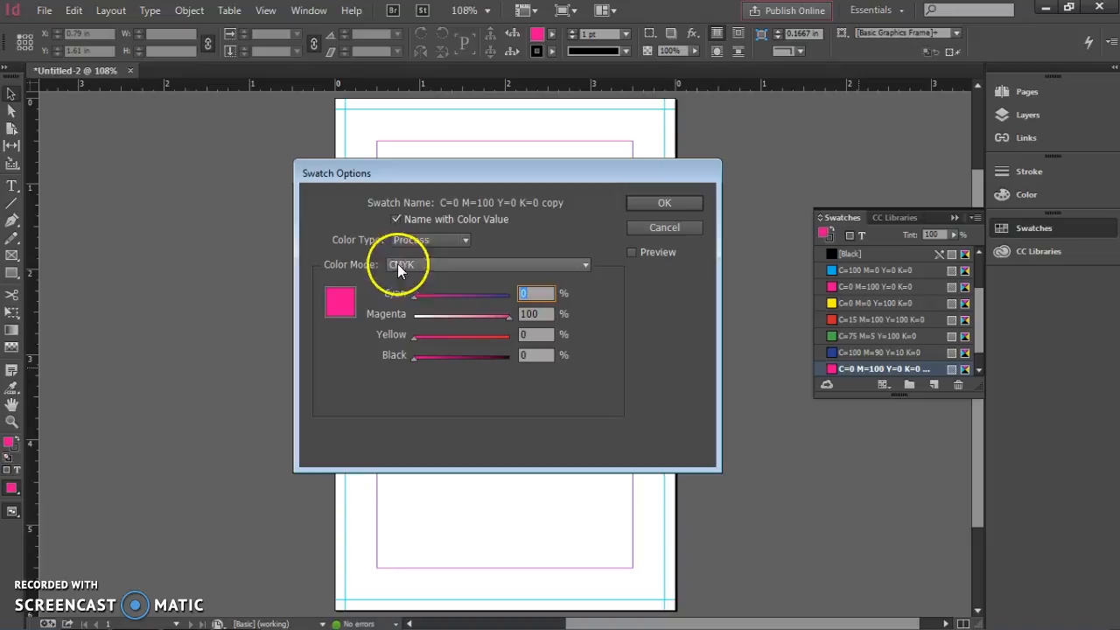
pyautogui.click(451, 265)
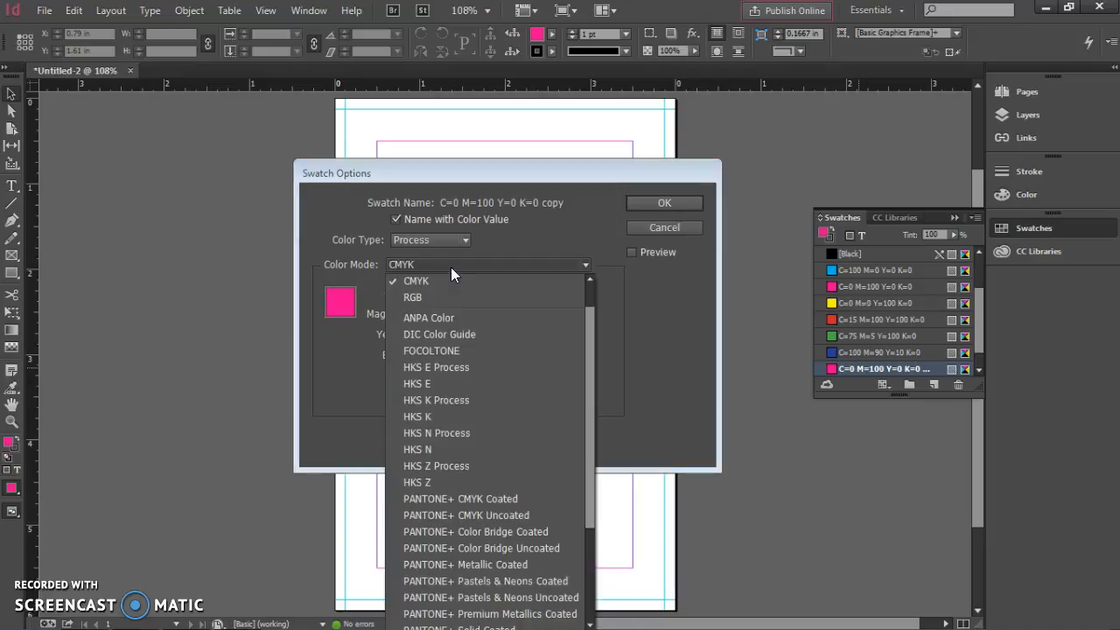
pyautogui.click(414, 299)
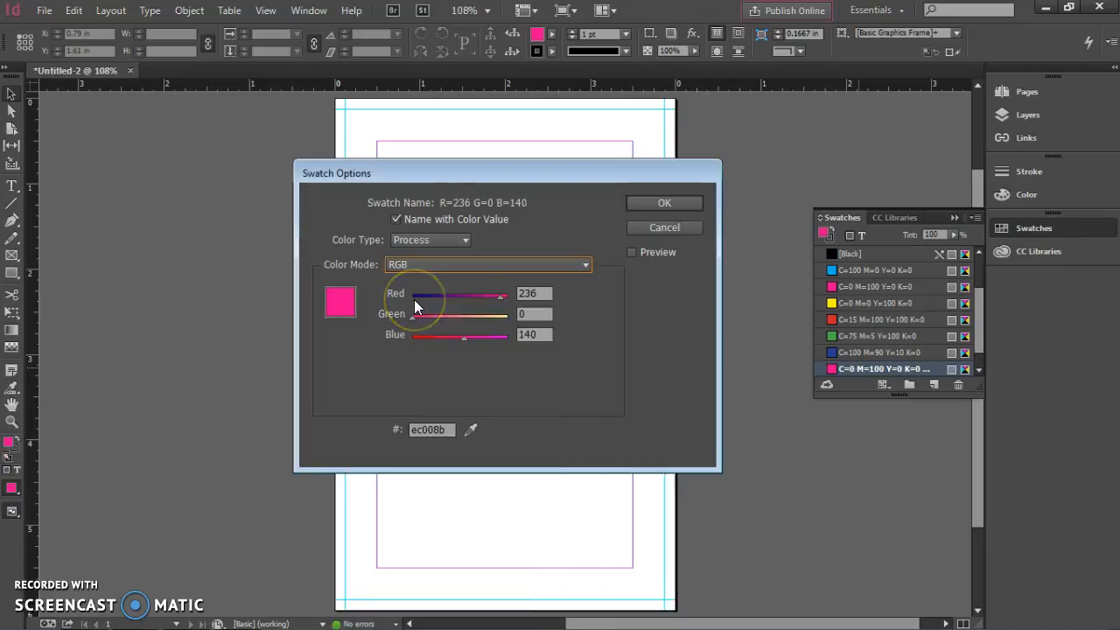
# Set the copied swatch's color to Red 179, Green 41 and Blue 30, and apply the changes
pyautogui.doubleClick(542, 290)
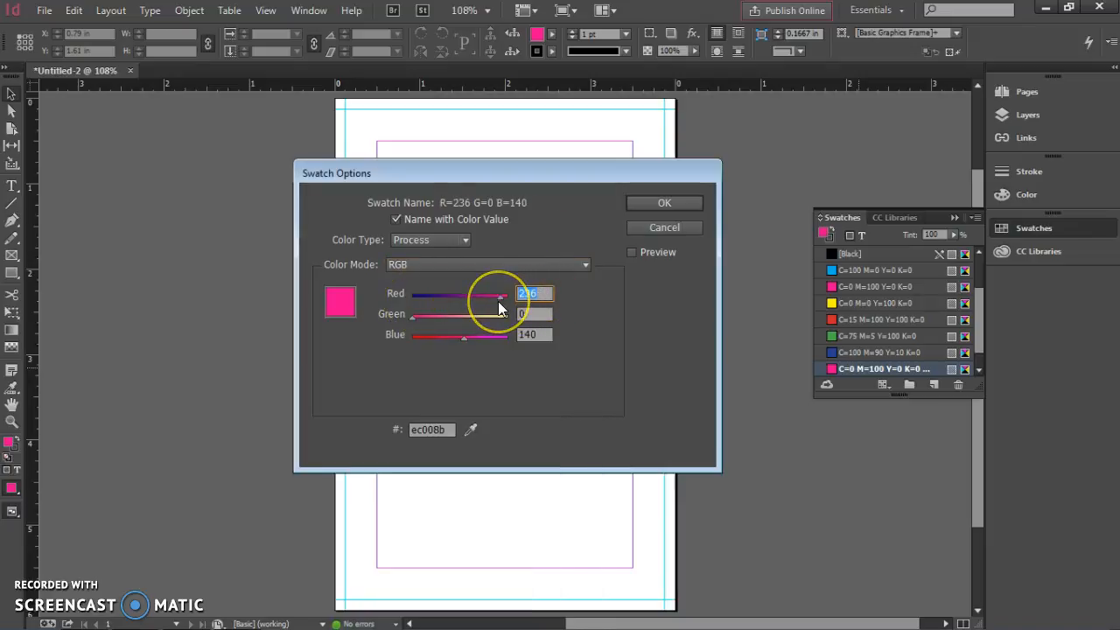
pyautogui.write('179')
pyautogui.doubleClick(512, 316)
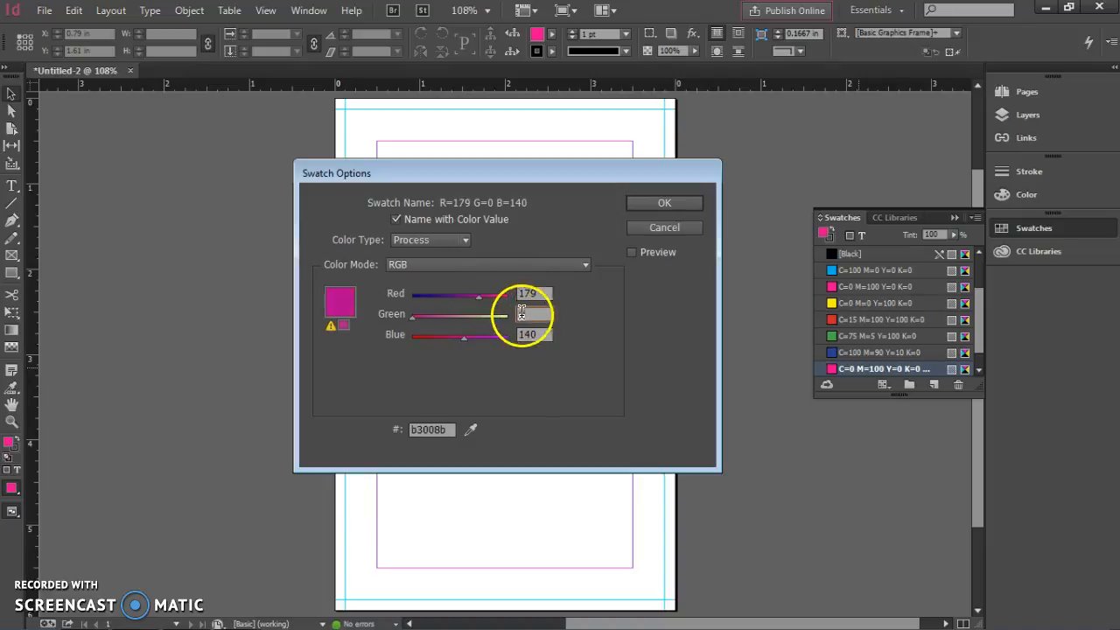
pyautogui.write('41')
pyautogui.click(537, 334)
pyautogui.moveTo(548, 344); pyautogui.dragTo(508, 340)
pyautogui.write('30')
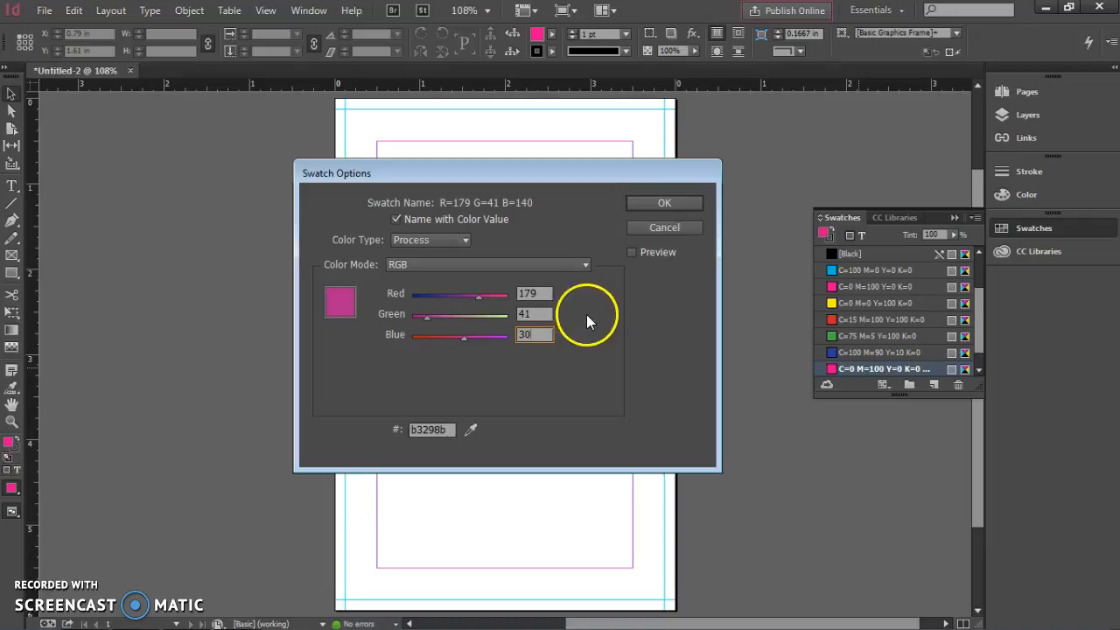
pyautogui.click(538, 311)
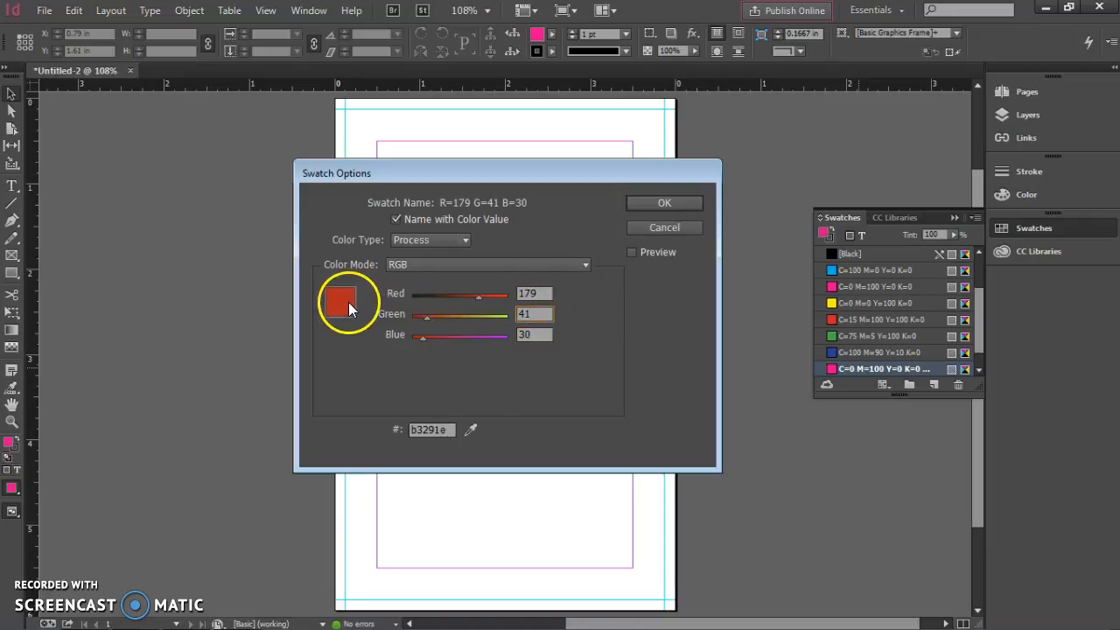
pyautogui.click(644, 203)
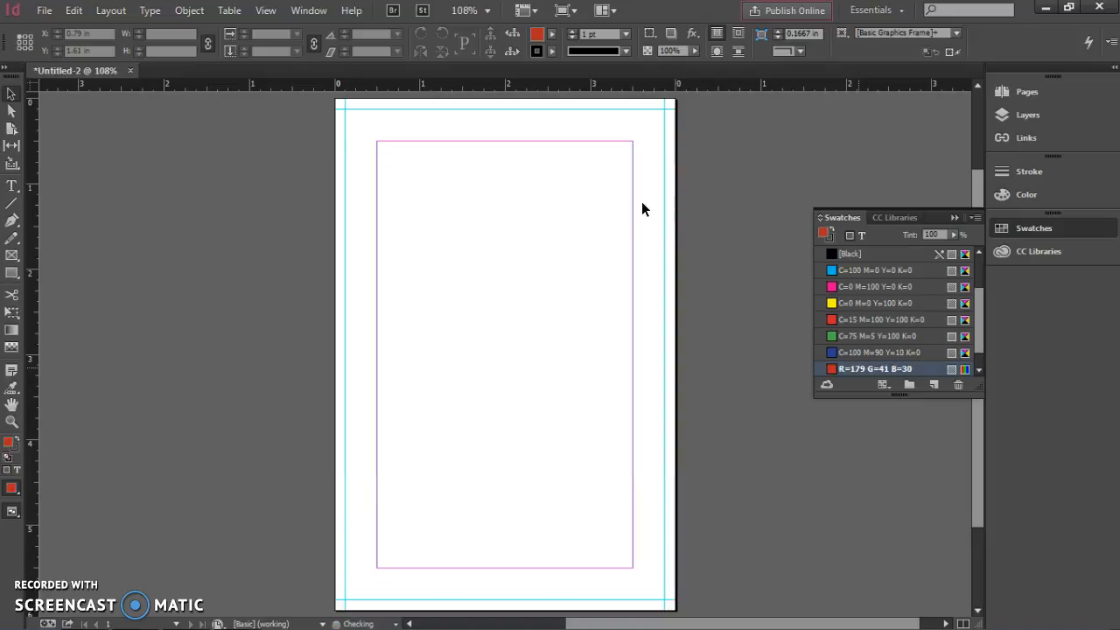
pyautogui.rightClick(853, 368)
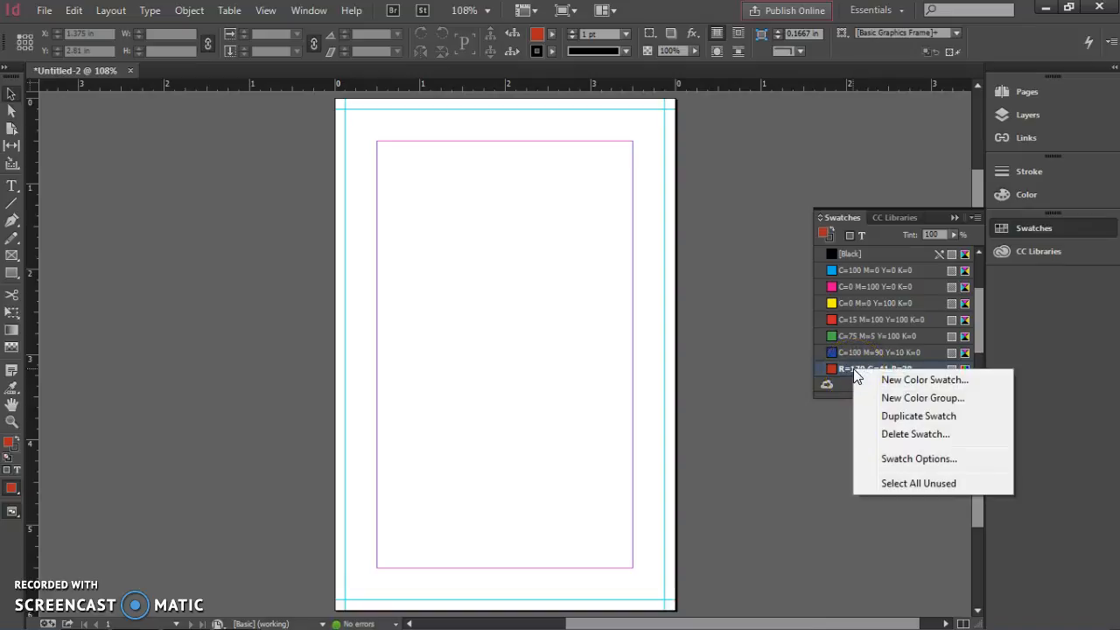
pyautogui.click(825, 446)
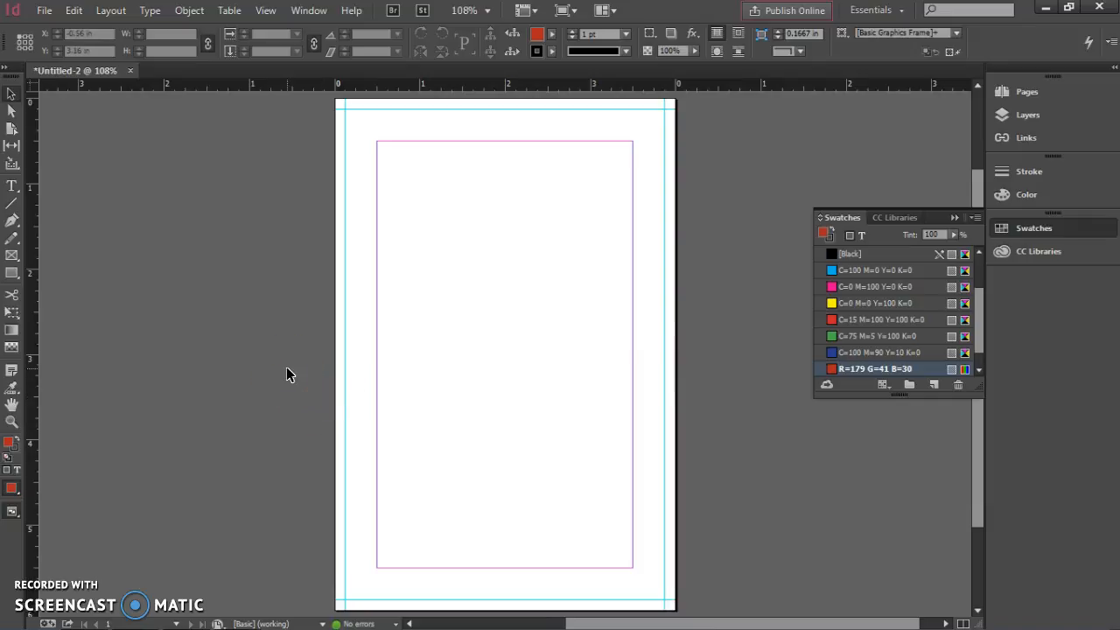
# Switch to Photoshop to examine the red area and border of convention_postcard.jpg, and return to InDesign
pyautogui.hotkey('alt', 'Tab')
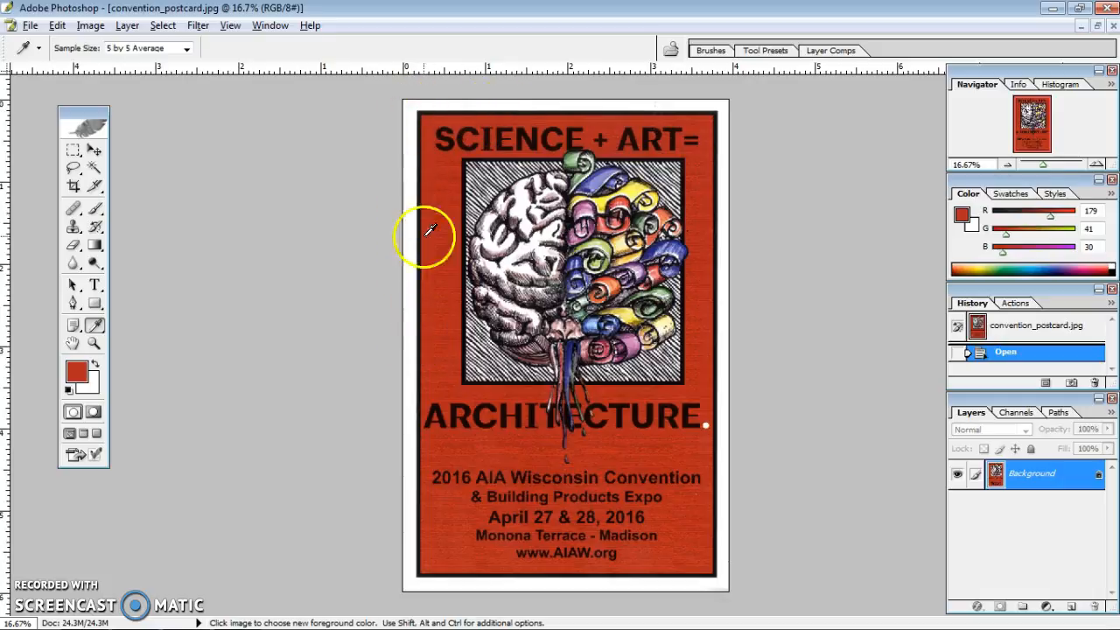
pyautogui.hotkey('alt', 'Tab')
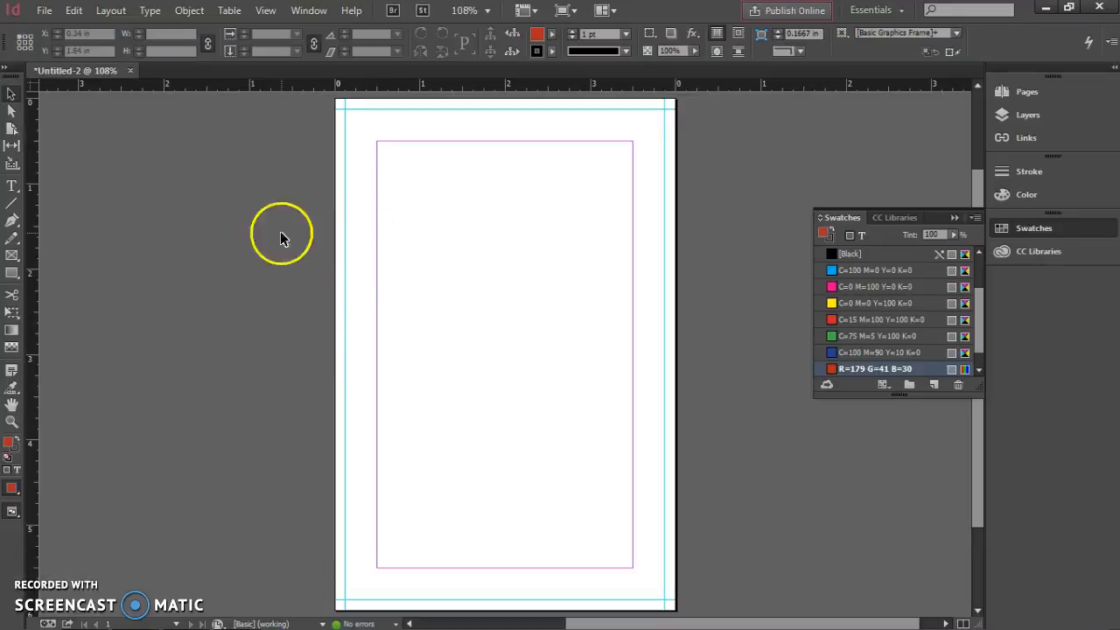
# Draw a 3.75 by 5.75 in rectangle filling the area between the four border guides
pyautogui.click(12, 274)
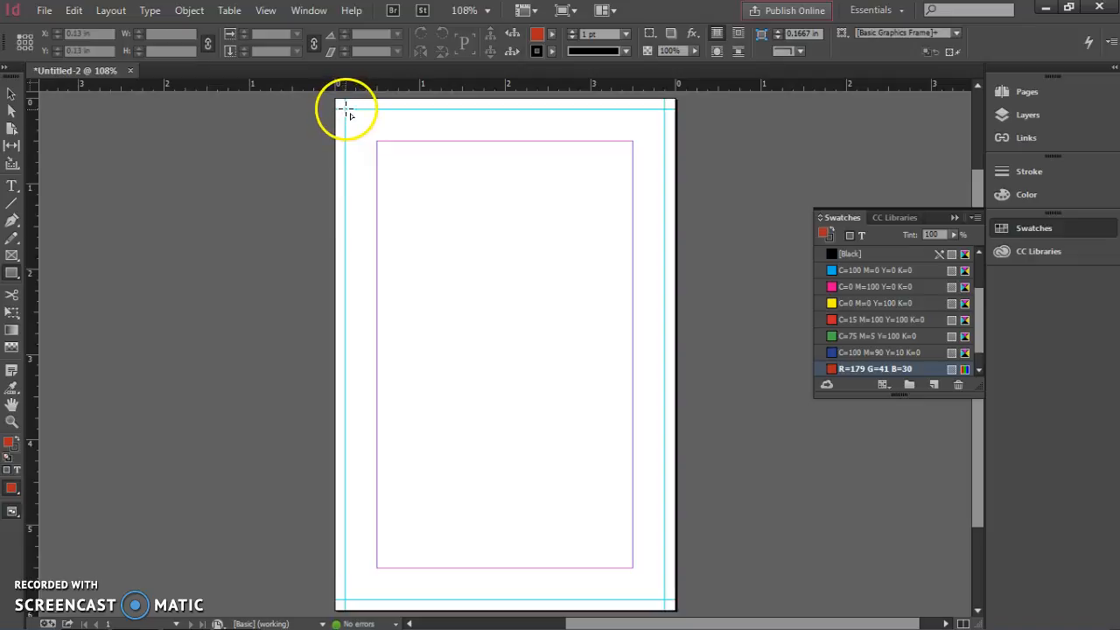
pyautogui.moveTo(345, 109); pyautogui.dragTo(665, 598)
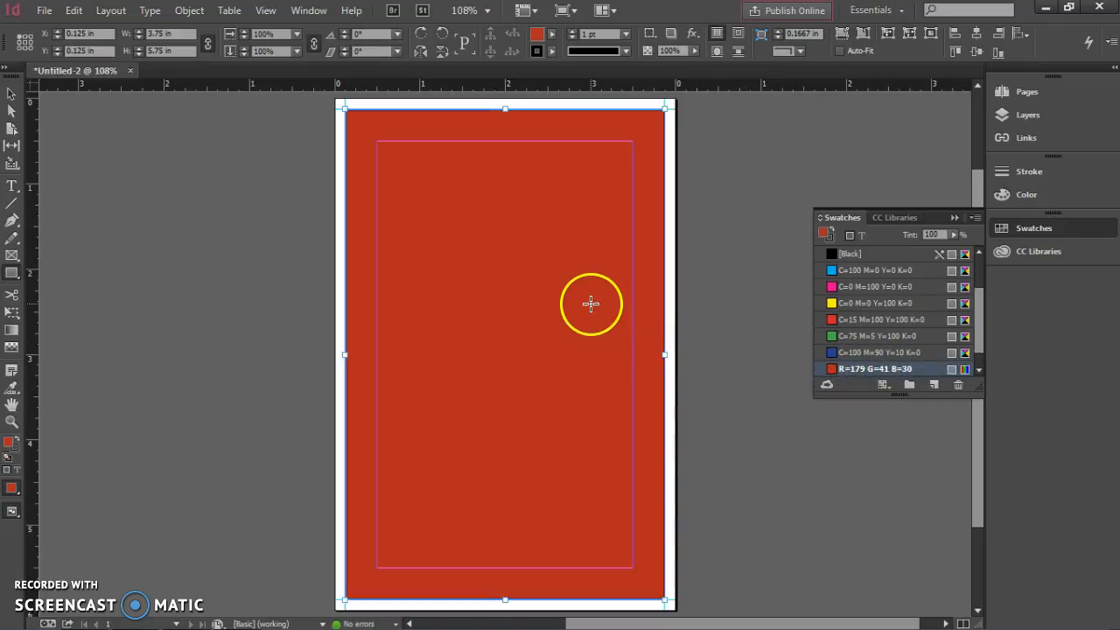
# Try the green C=75 M=5 Y=100 K=0 fill on the rectangle and restore the R=179 G=41 B=30 fill
pyautogui.click(551, 35)
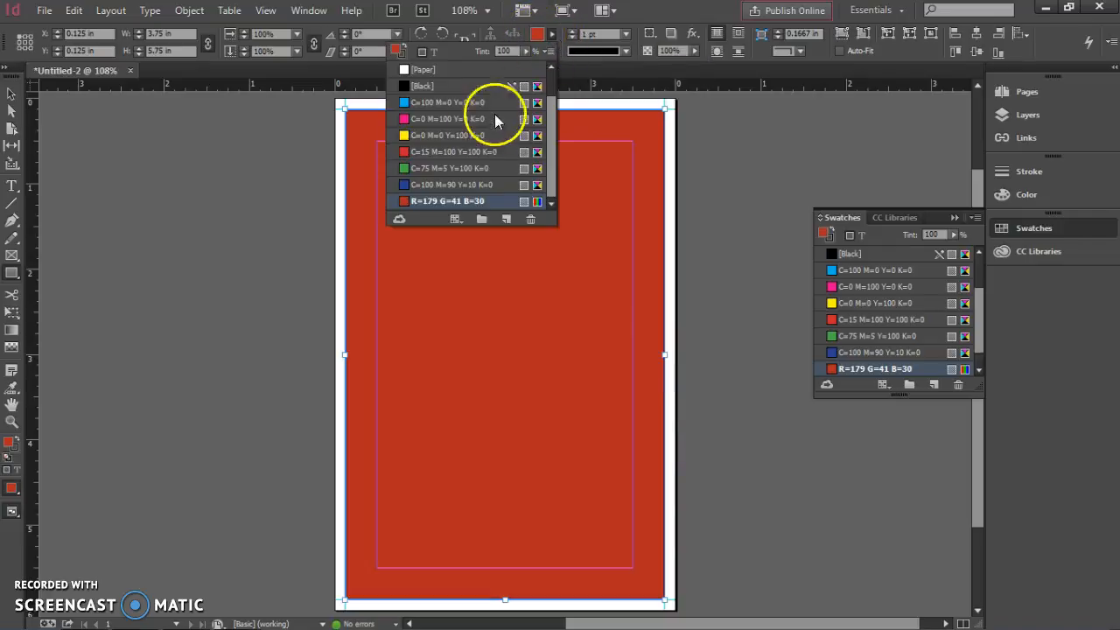
pyautogui.click(451, 169)
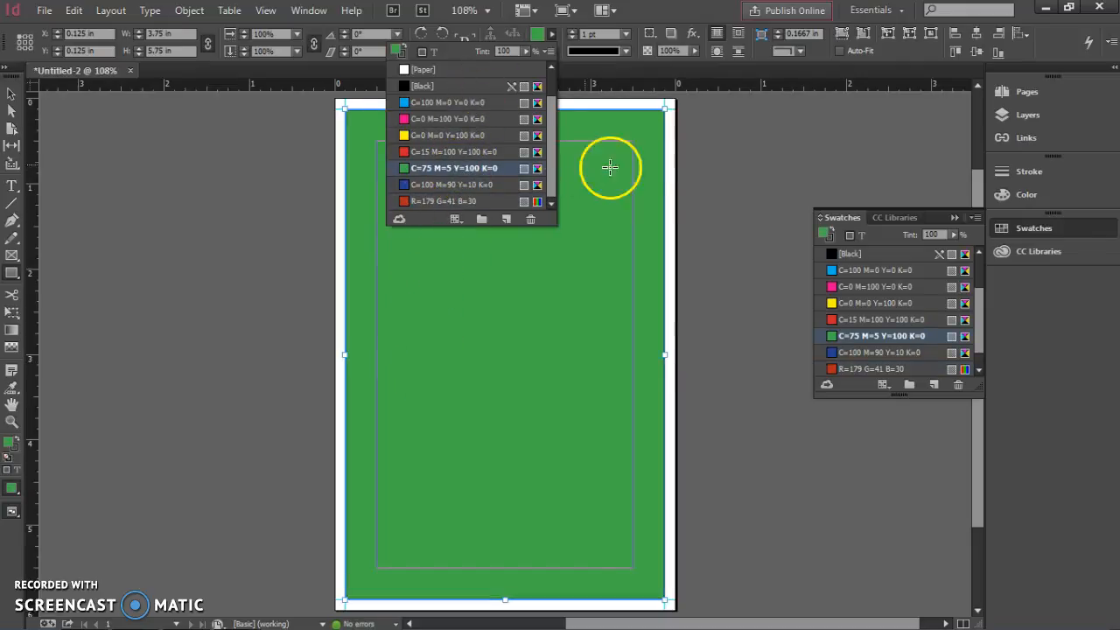
pyautogui.click(552, 34)
pyautogui.scroll(-2, 549, 128)
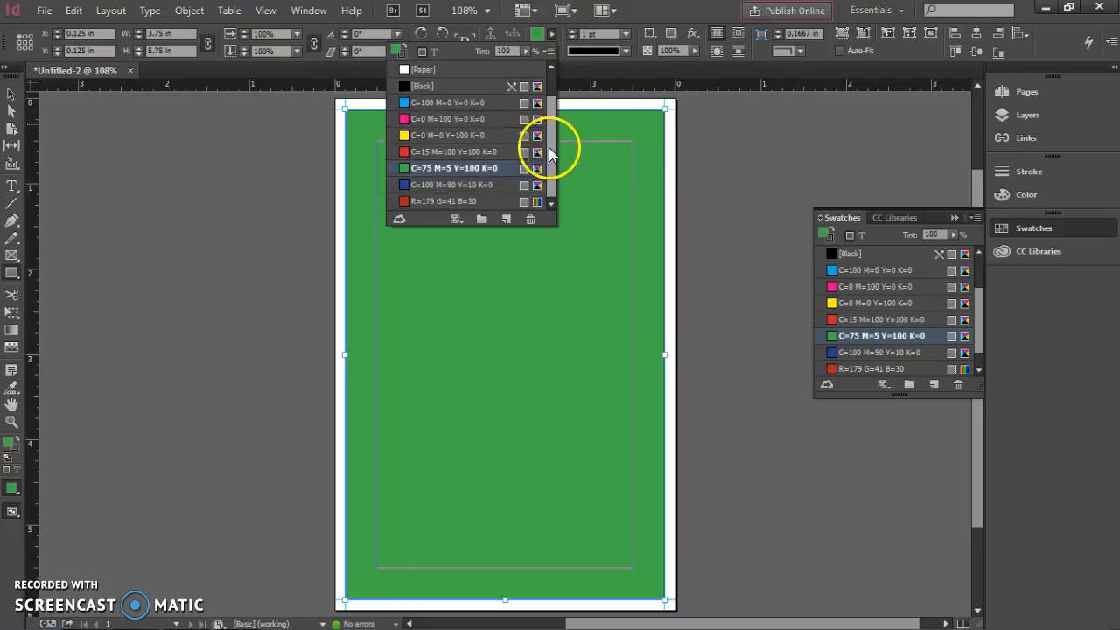
pyautogui.click(404, 201)
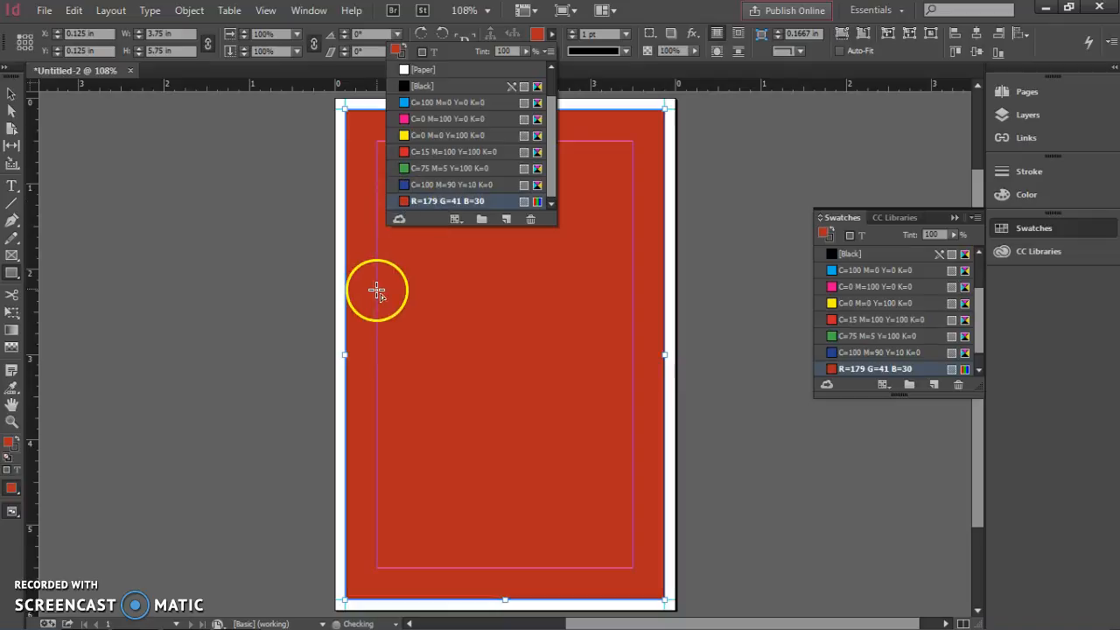
pyautogui.click(282, 259)
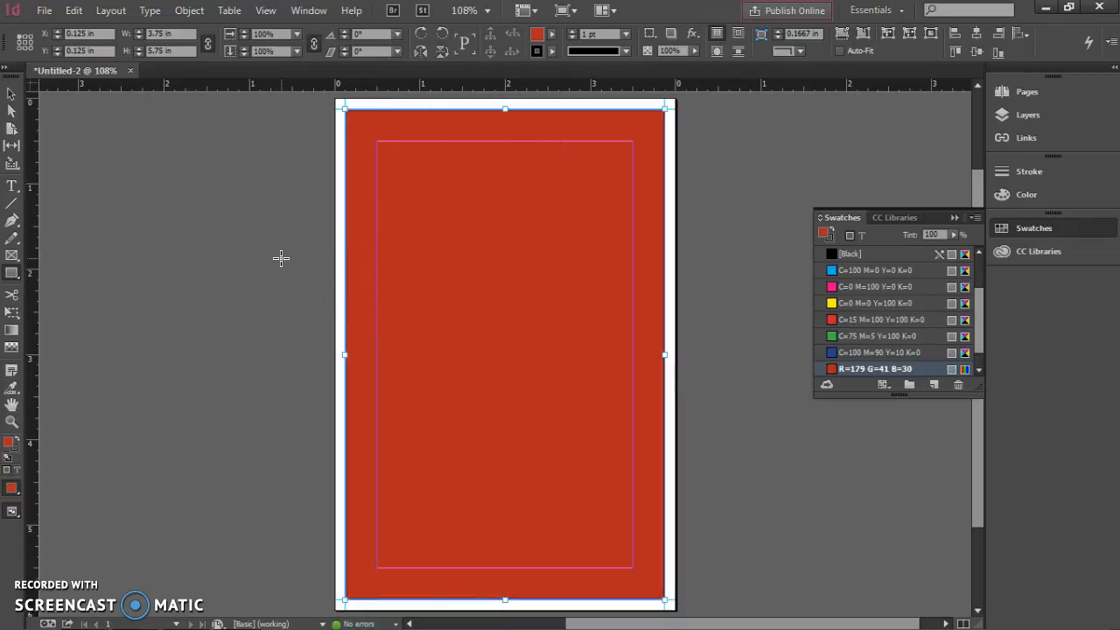
# Check the rectangle's stroke color among the swatches, and deselect the rectangle with the Selection tool
pyautogui.click(551, 51)
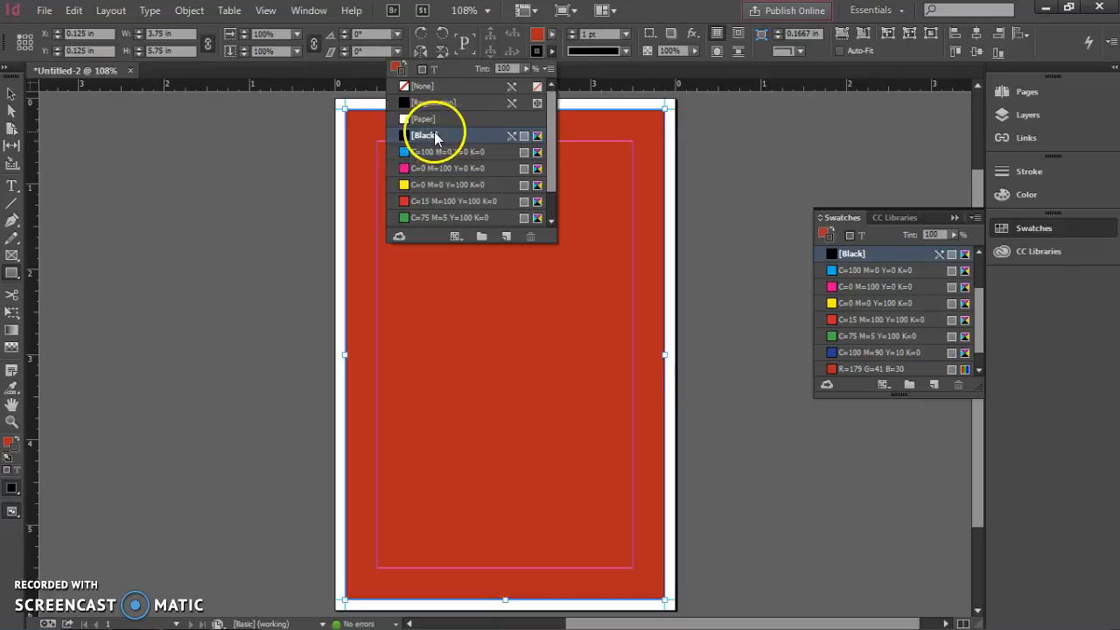
pyautogui.click(278, 175)
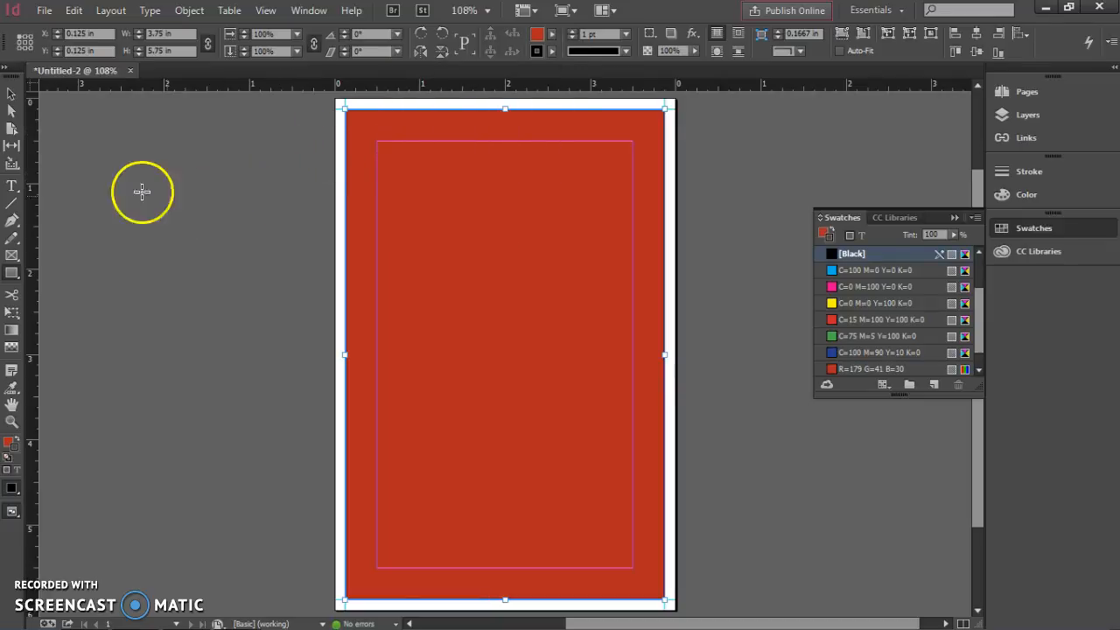
pyautogui.click(11, 93)
pyautogui.click(88, 153)
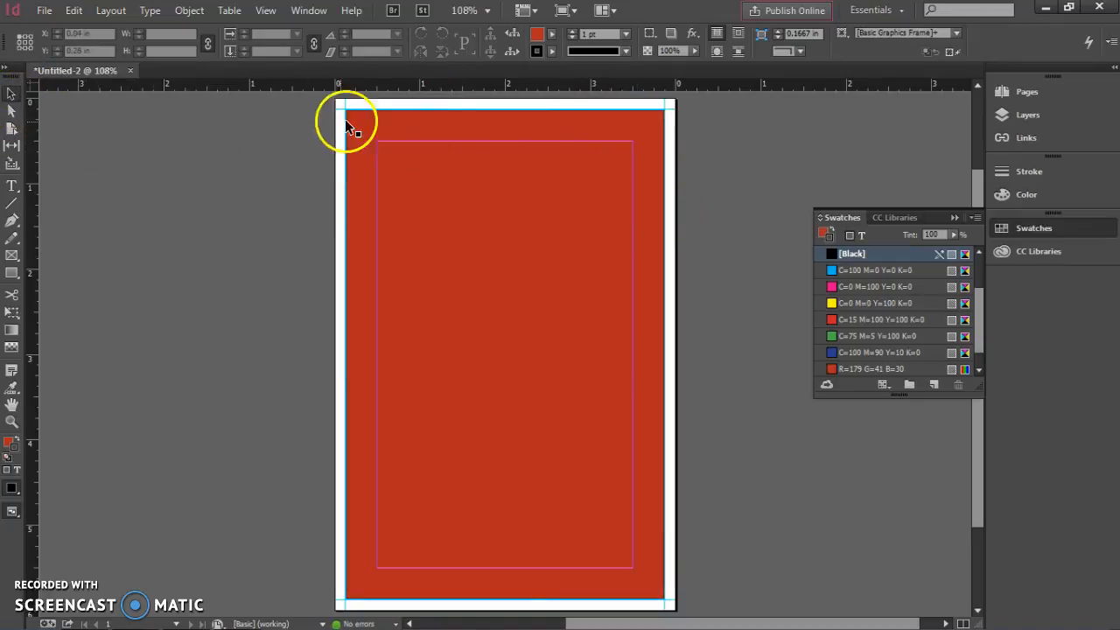
# Set the red rectangle's stroke weight to 5 pt and deselect the rectangle
pyautogui.click(367, 117)
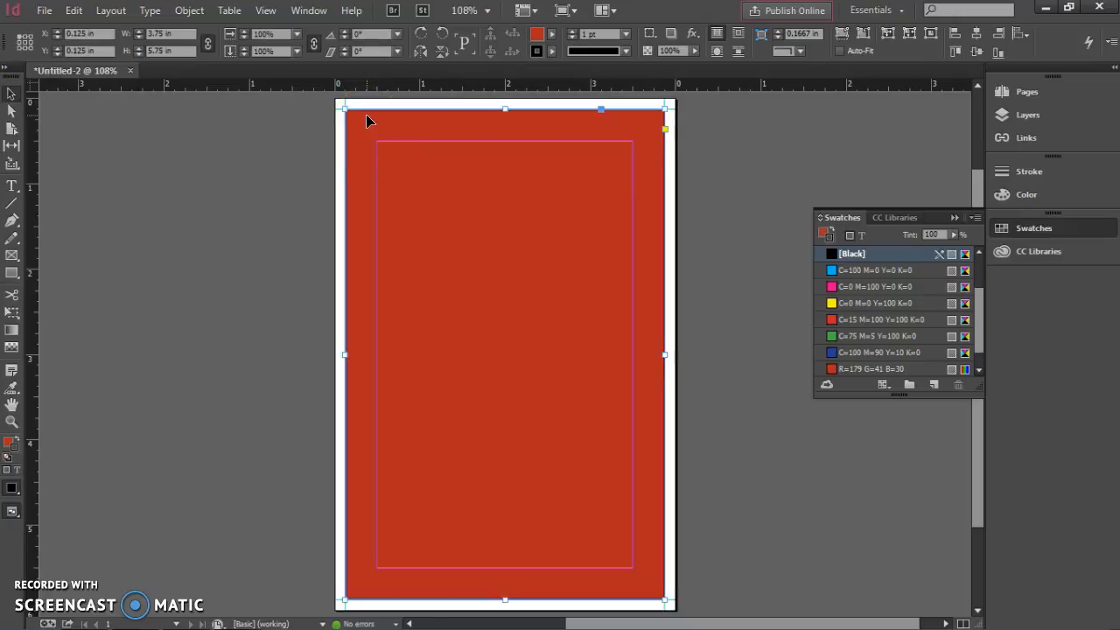
pyautogui.click(459, 88)
pyautogui.click(624, 34)
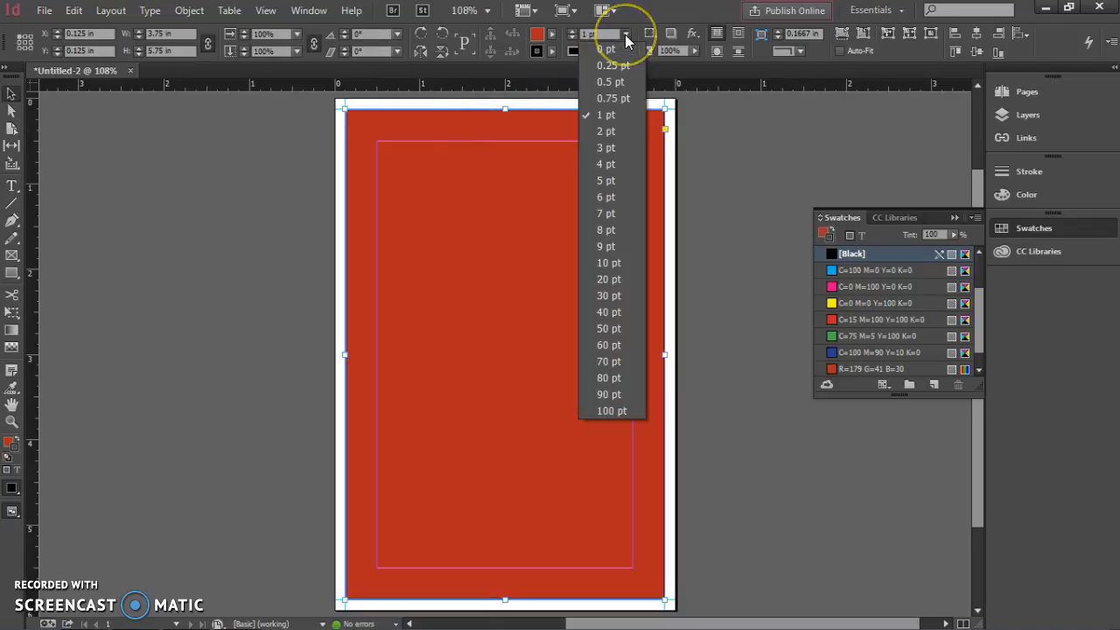
pyautogui.moveTo(625, 34); pyautogui.dragTo(618, 176)
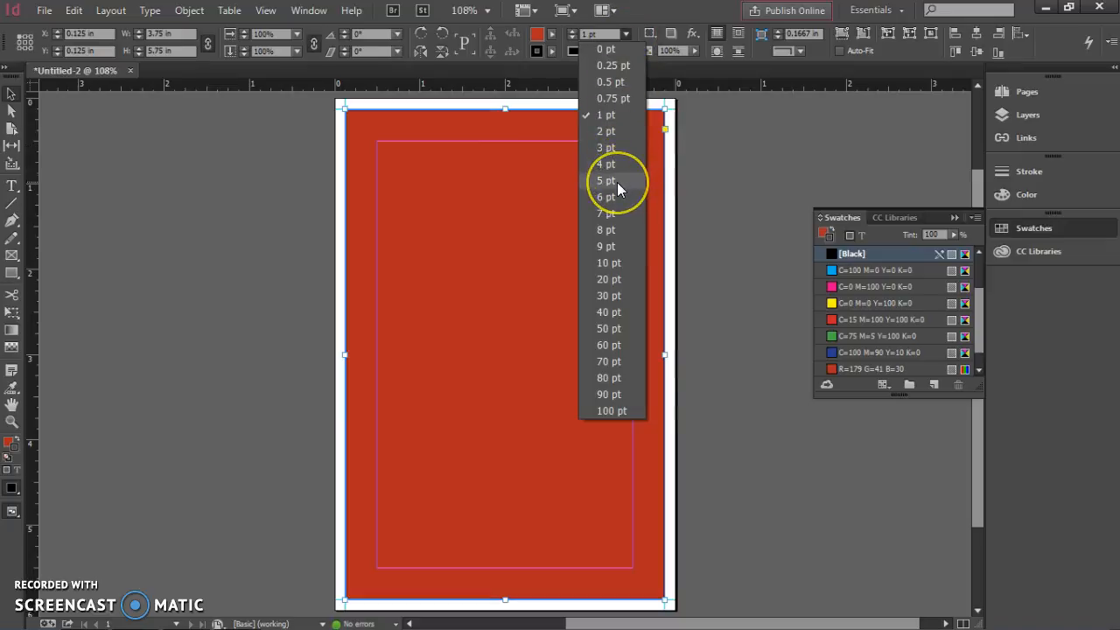
pyautogui.click(617, 182)
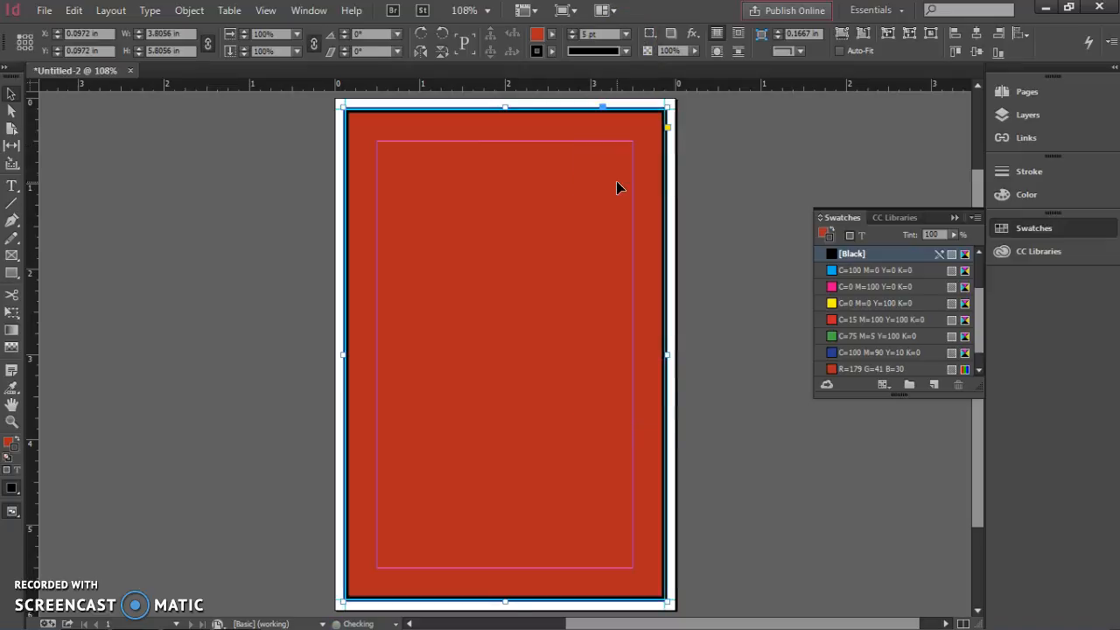
pyautogui.click(225, 259)
pyautogui.click(500, 107)
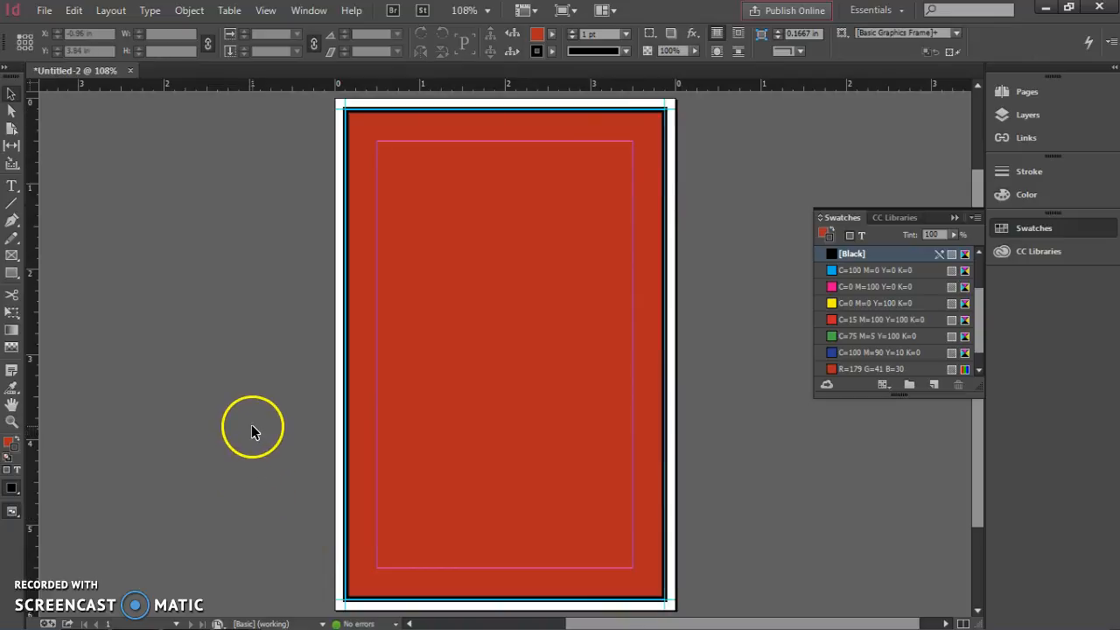
pyautogui.click(243, 262)
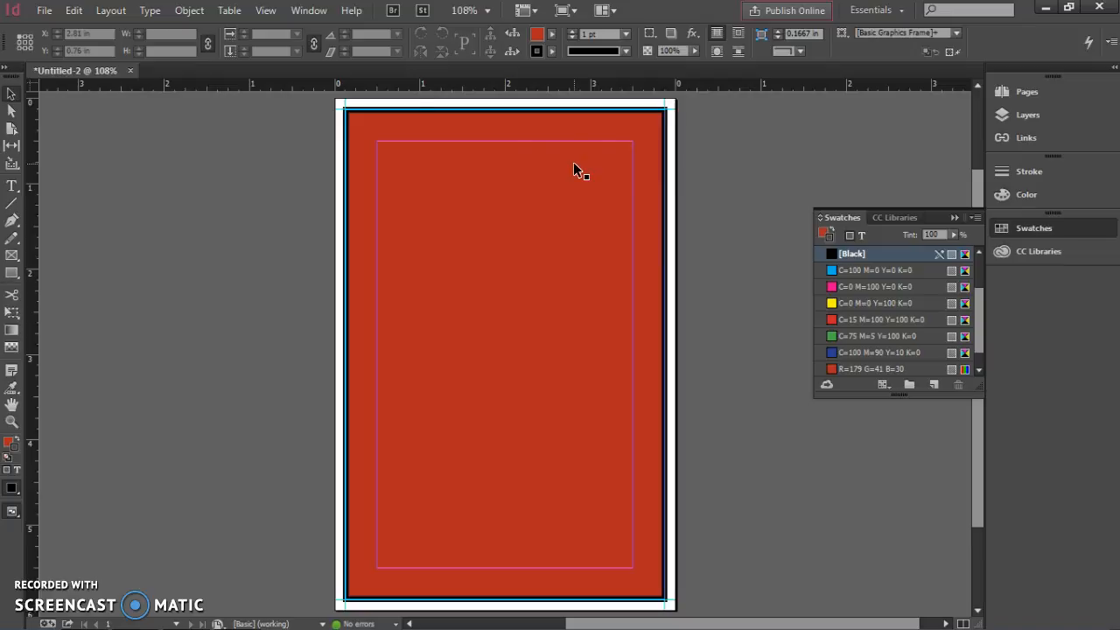
# Switch the screen mode to Presentation to examine the red rectangle and its black border without guides
pyautogui.click(267, 10)
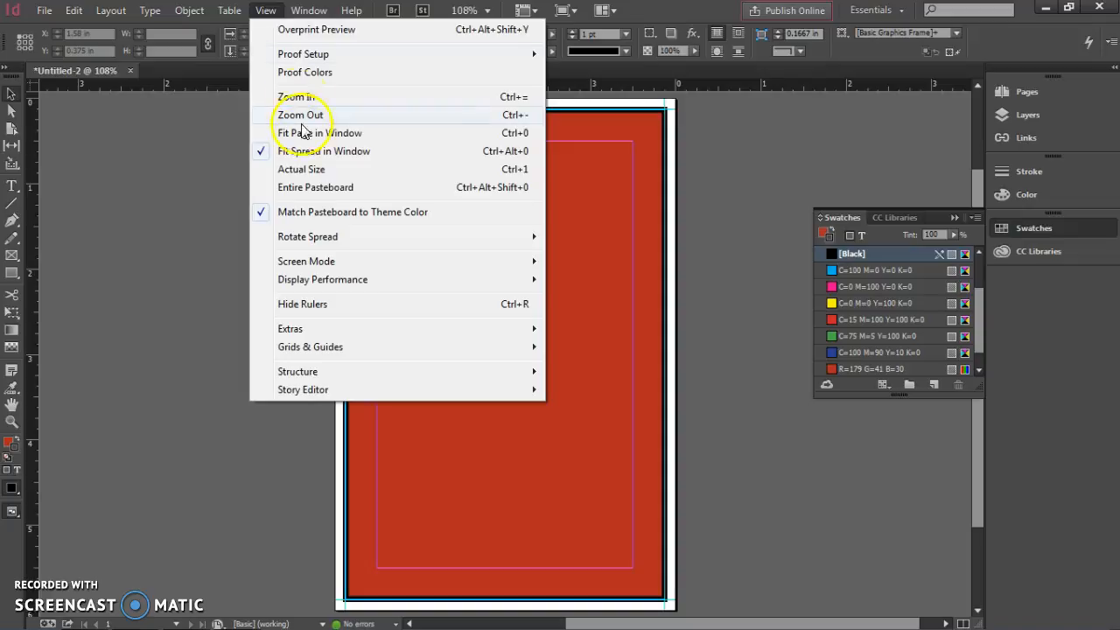
pyautogui.moveTo(318, 267)
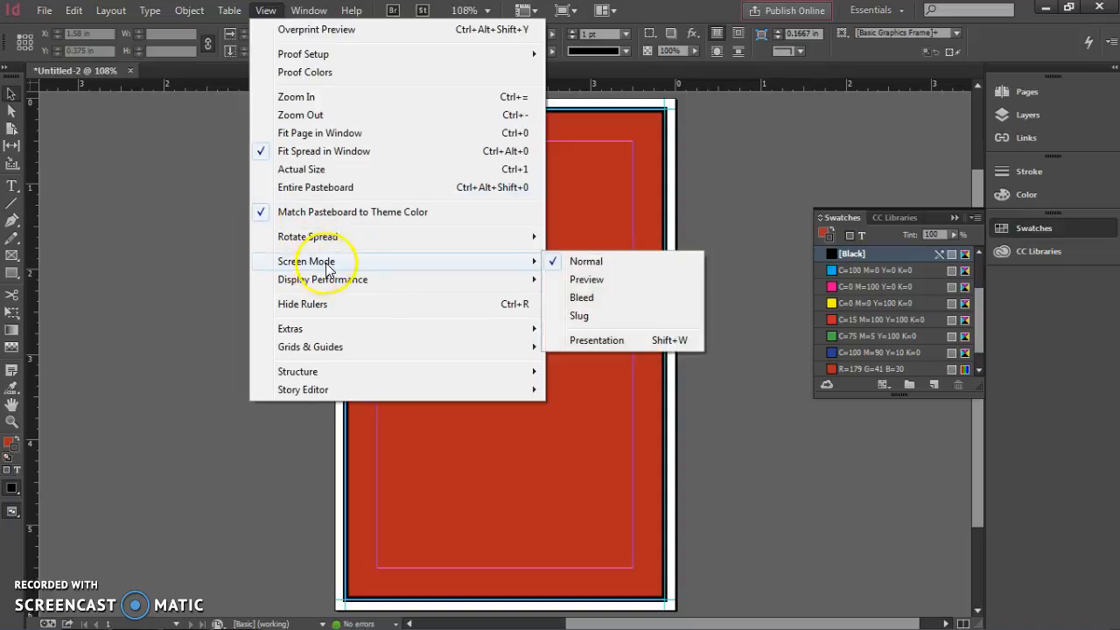
pyautogui.click(599, 340)
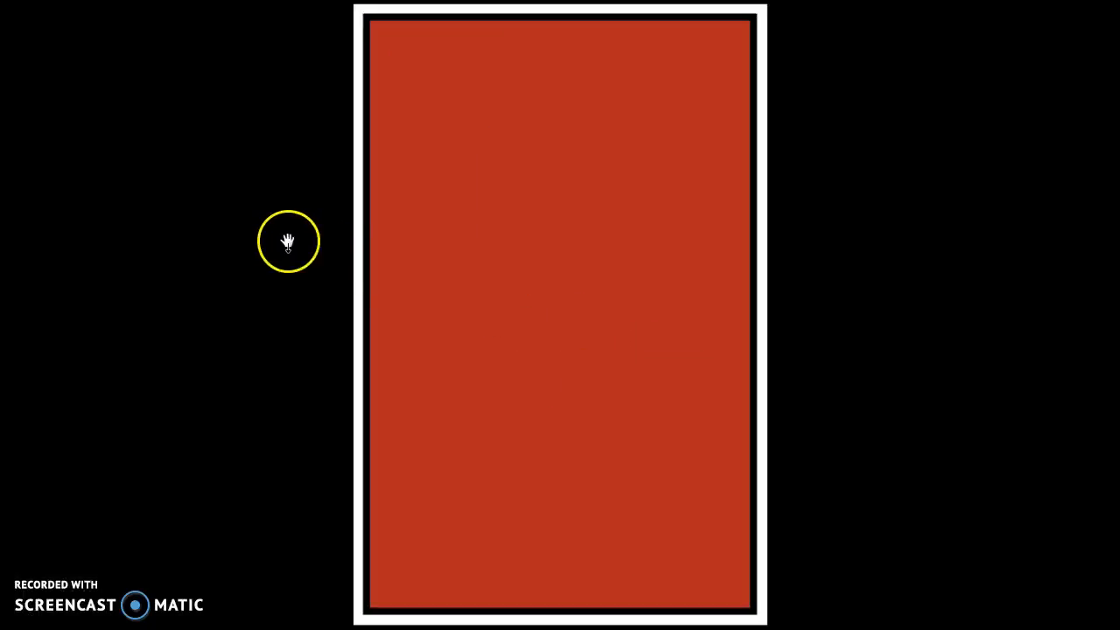